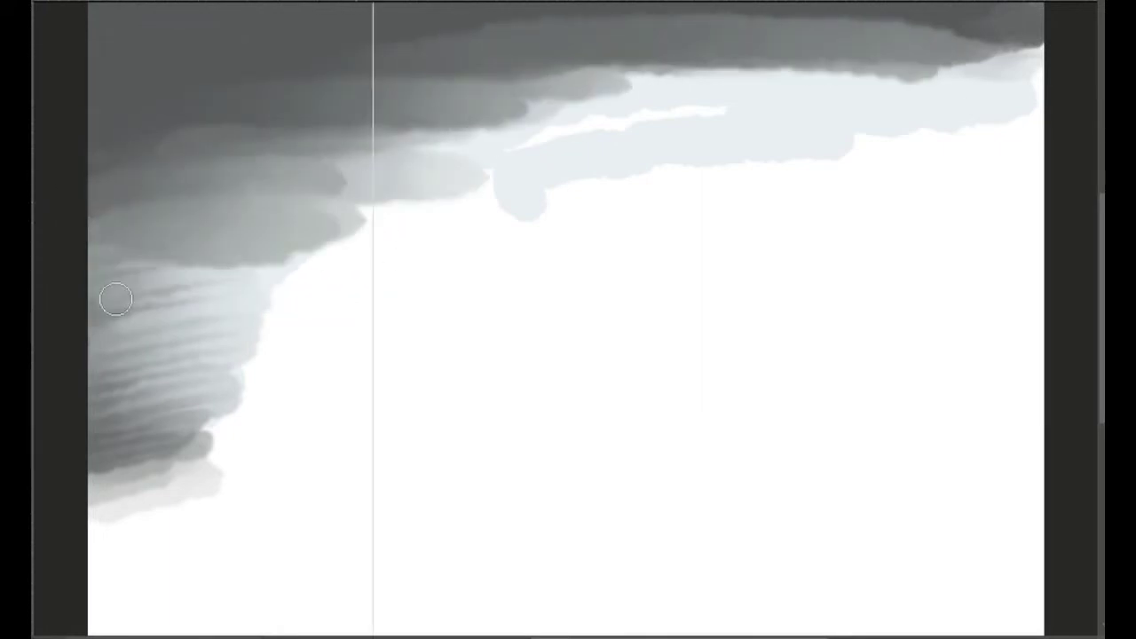
Paint dark grey cloud bands across the upper sky and begin a black ground stroke at lower left.
mouse_move(452, 276)
left_mouse_down()
mouse_move(993, 64)
mouse_move(730, 152)
mouse_move(550, 152)
mouse_move(507, 213)
mouse_move(518, 312)
mouse_move(368, 429)
mouse_move(340, 406)
mouse_move(714, 338)
mouse_move(728, 309)
mouse_move(843, 221)
mouse_move(825, 155)
mouse_move(793, 115)
mouse_move(1021, 89)
left_mouse_up()
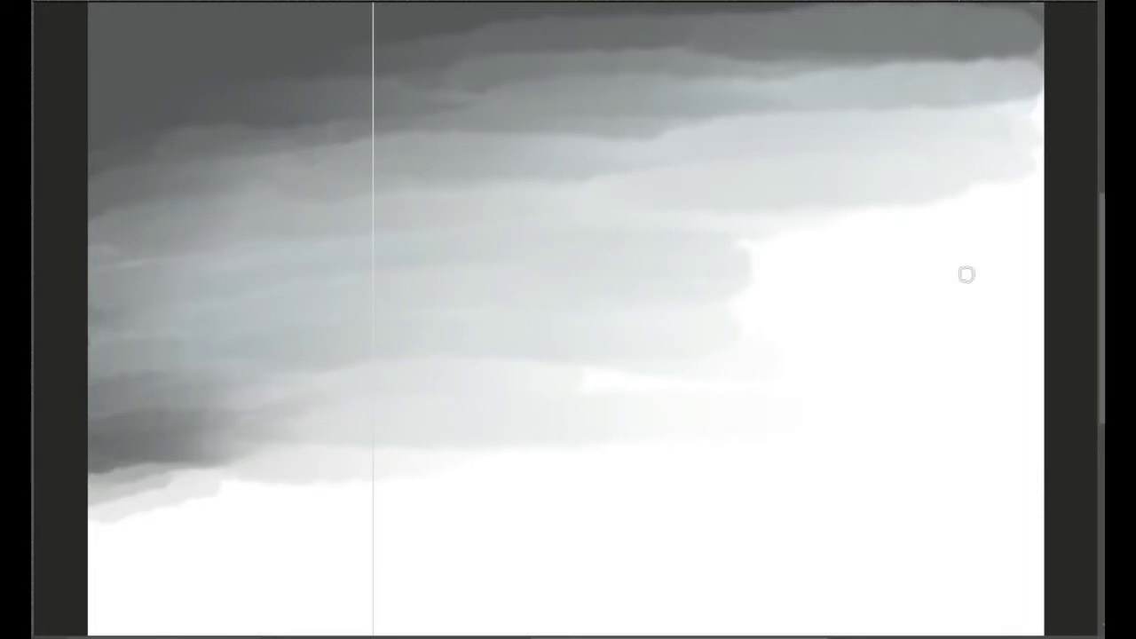
left_click_drag(133, 559, 316, 540)
Lay black and dark grey horizontal ground strokes across the left, middle and right.
mouse_move(367, 510)
left_mouse_down()
mouse_move(482, 515)
mouse_move(321, 519)
left_mouse_up()
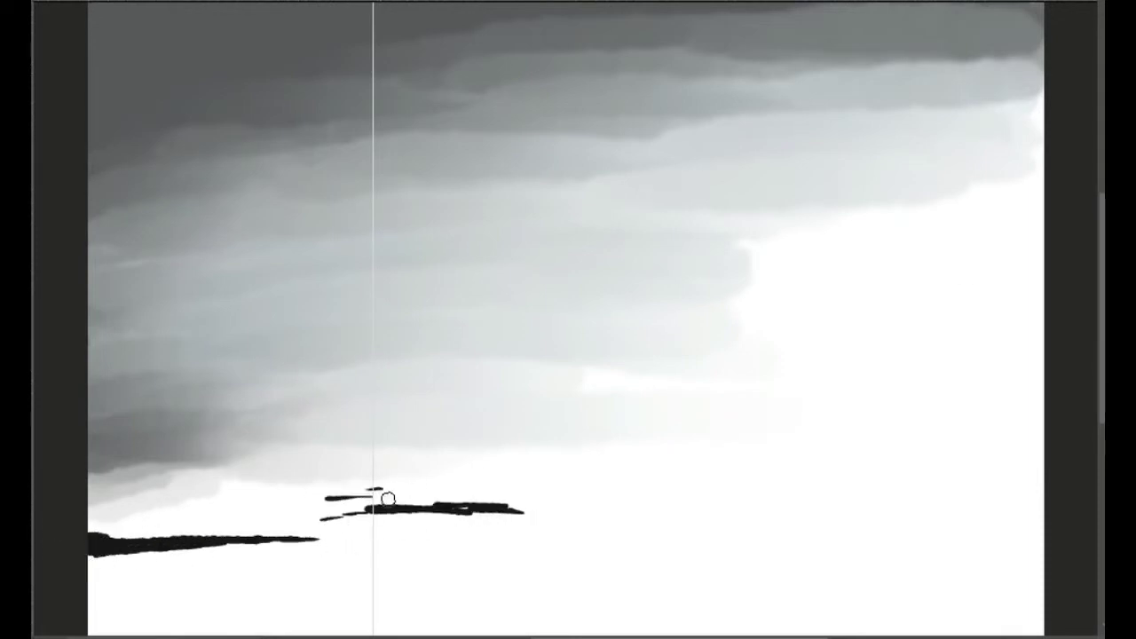
left_click_drag(388, 499, 293, 504)
left_click_drag(870, 526, 632, 538)
left_click_drag(927, 499, 657, 508)
mouse_move(541, 485)
left_mouse_down()
mouse_move(440, 485)
mouse_move(220, 527)
left_mouse_up()
left_click_drag(204, 490, 89, 494)
Stack short dark strokes in the lower-left foreground and bottom-left corner.
left_click_drag(277, 493, 88, 490)
left_click_drag(235, 490, 359, 487)
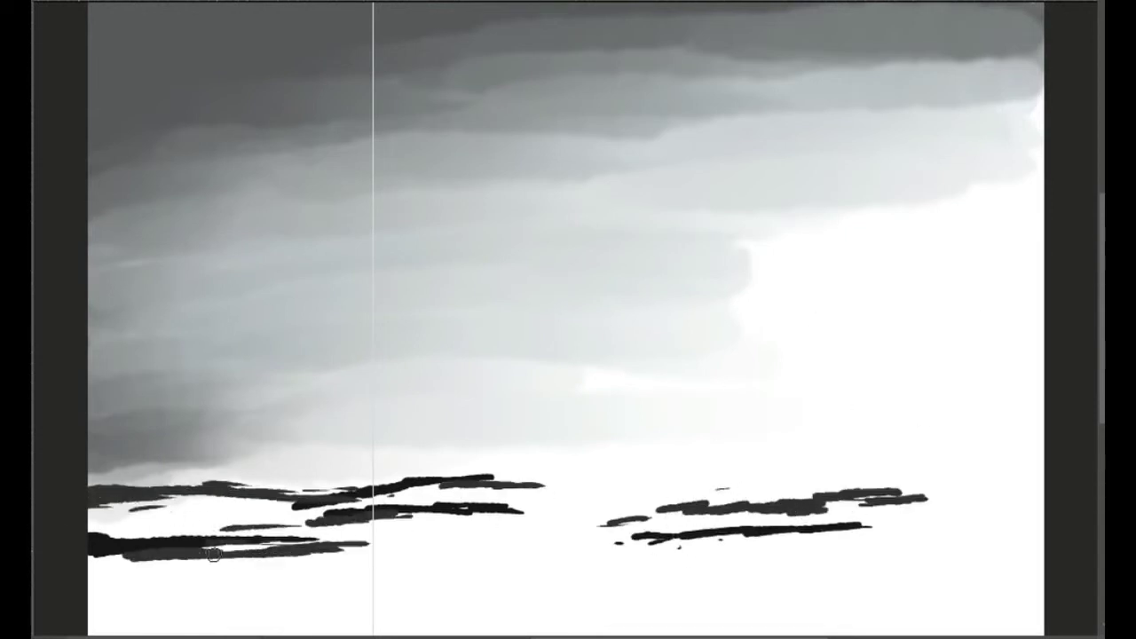
left_click_drag(121, 554, 449, 531)
left_click_drag(253, 574, 89, 576)
mouse_move(89, 590)
left_mouse_down()
mouse_move(236, 587)
mouse_move(89, 626)
left_mouse_up()
left_click_drag(199, 600, 306, 616)
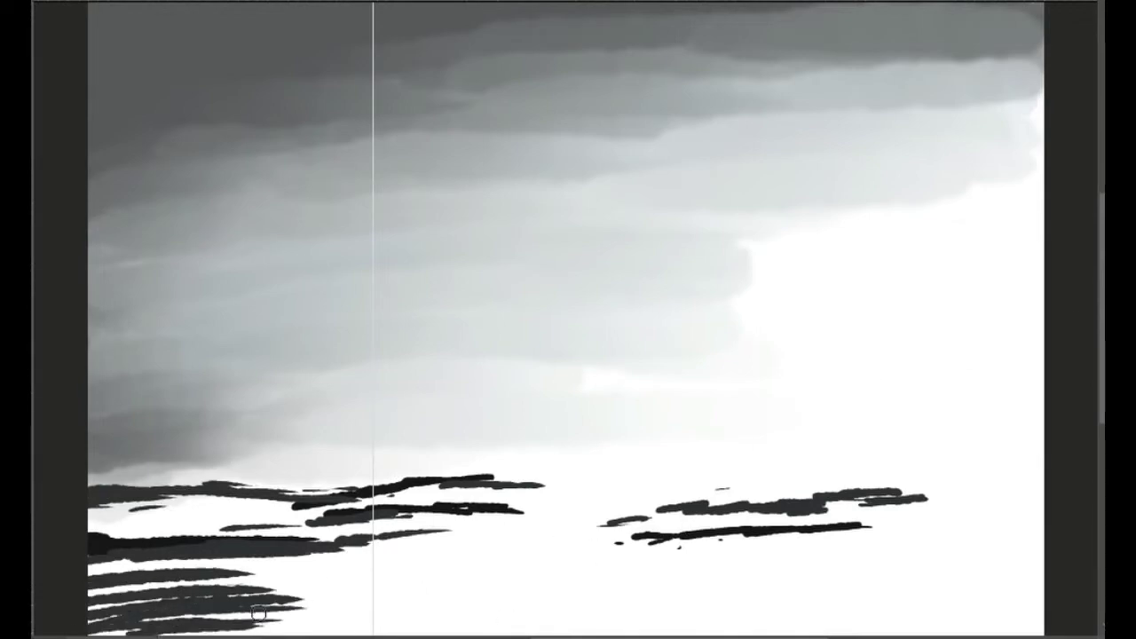
left_click_drag(227, 567, 96, 567)
Draw the dark hill line across the scene with diagonal centre strokes and a curved right ridge.
mouse_move(1038, 515)
left_mouse_down()
mouse_move(1004, 504)
mouse_move(1046, 483)
mouse_move(868, 533)
left_mouse_up()
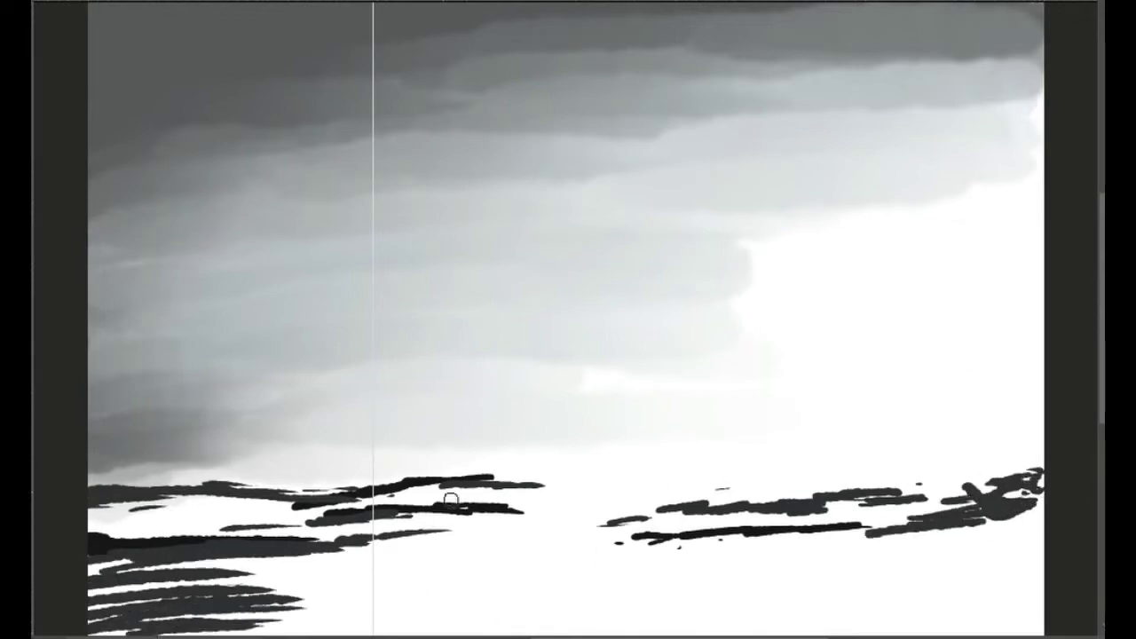
left_click_drag(451, 484, 626, 489)
left_click_drag(413, 538, 653, 494)
left_click_drag(561, 484, 812, 486)
mouse_move(900, 428)
left_mouse_down()
mouse_move(1035, 424)
mouse_move(781, 465)
left_mouse_up()
left_click_drag(879, 454, 1002, 473)
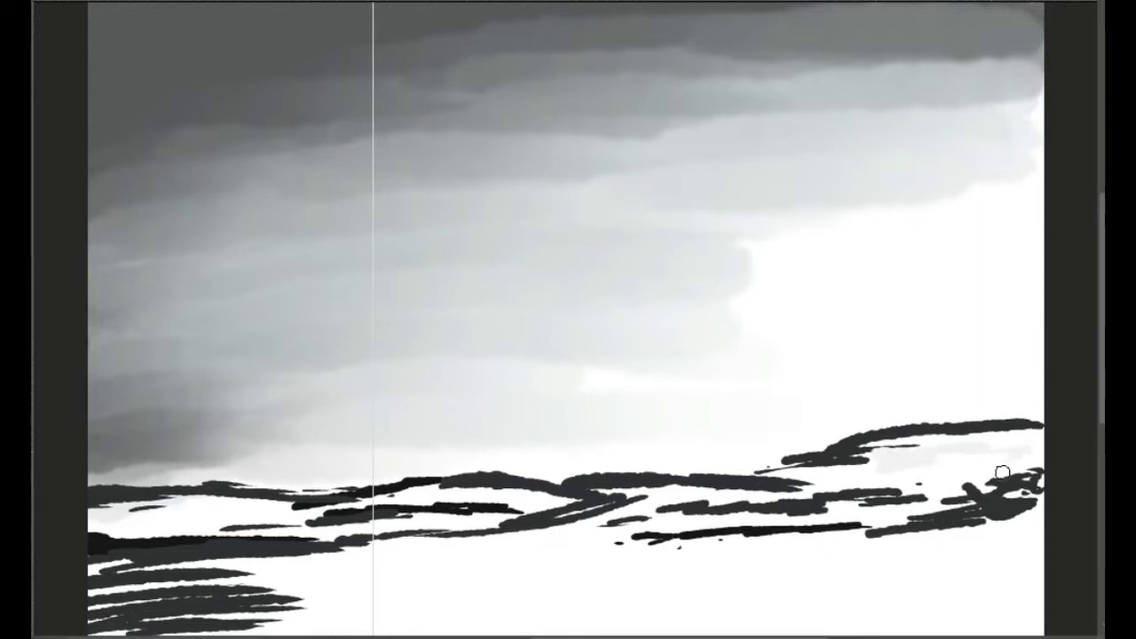
Add grey strokes among the left and central hills and along the bottom edge.
mouse_move(178, 508)
left_mouse_down()
mouse_move(89, 510)
mouse_move(297, 504)
left_mouse_up()
left_click_drag(355, 493, 499, 491)
left_click_drag(310, 567, 496, 558)
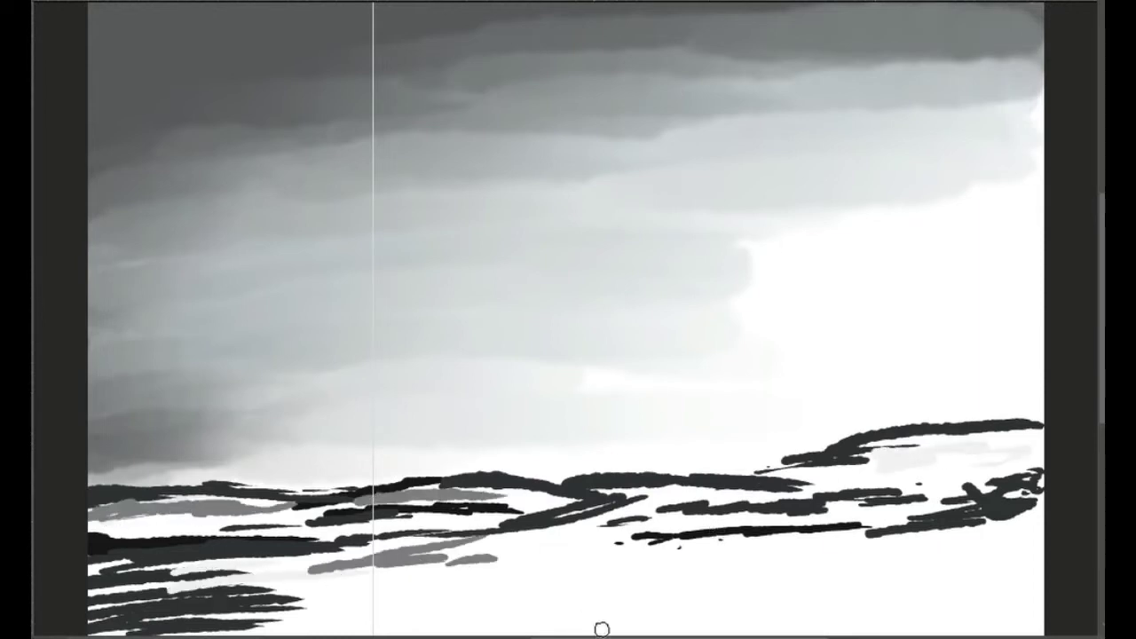
left_click_drag(444, 626, 345, 629)
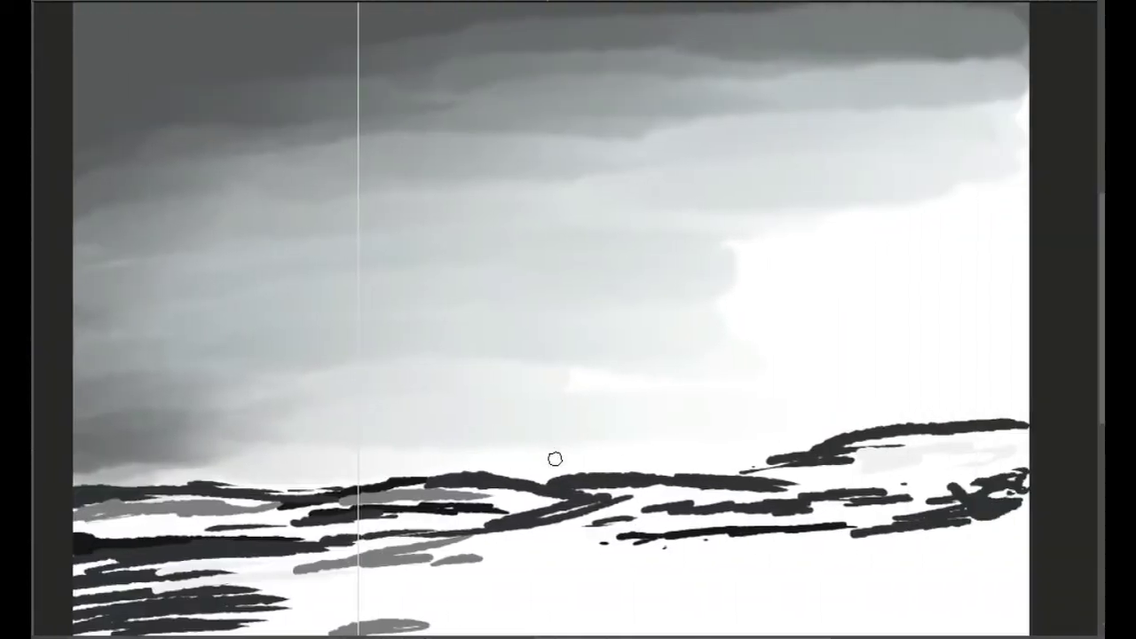
left_click_drag(213, 626, 607, 626)
left_click_drag(394, 622, 678, 626)
scroll(622, 603, "down", 2)
Cover the lower-right foreground in broad grey and begin blending the left dark hill strokes.
mouse_move(609, 563)
left_mouse_down()
mouse_move(872, 563)
mouse_move(80, 550)
mouse_move(848, 504)
left_mouse_up()
left_click_drag(736, 541, 1013, 519)
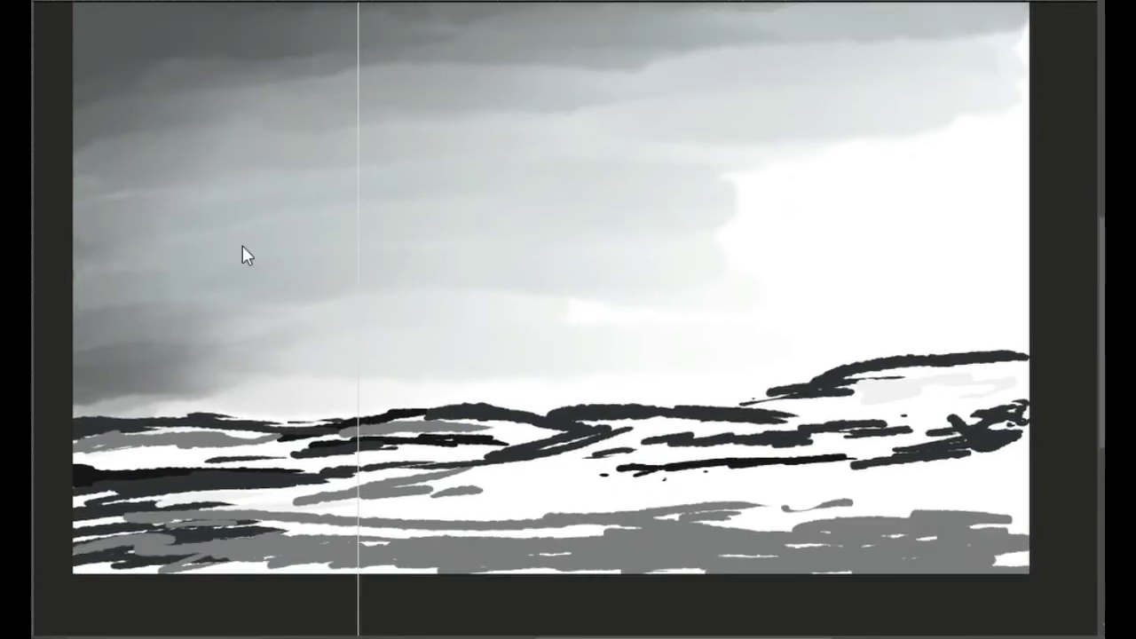
mouse_move(92, 440)
left_mouse_down()
mouse_move(218, 437)
mouse_move(167, 422)
left_mouse_up()
left_click_drag(253, 435, 382, 453)
left_click_drag(316, 509, 73, 505)
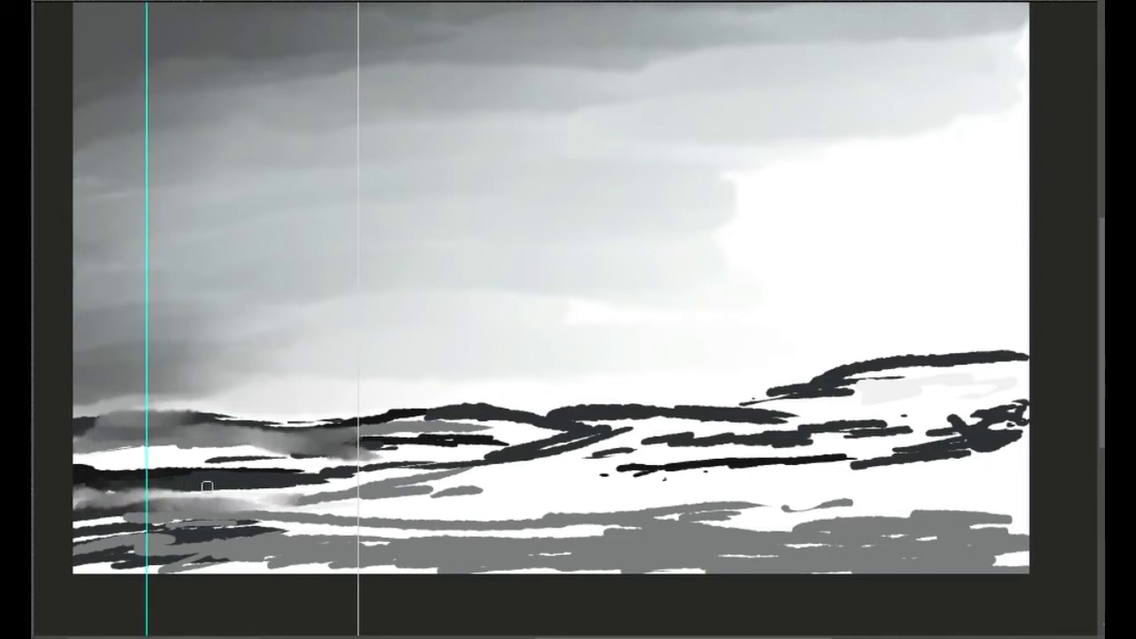
Smudge the central and left hill strokes and lower-left foreground strips into soft grey.
mouse_move(428, 461)
left_mouse_down()
mouse_move(589, 459)
mouse_move(670, 475)
left_mouse_up()
left_click_drag(427, 426, 362, 434)
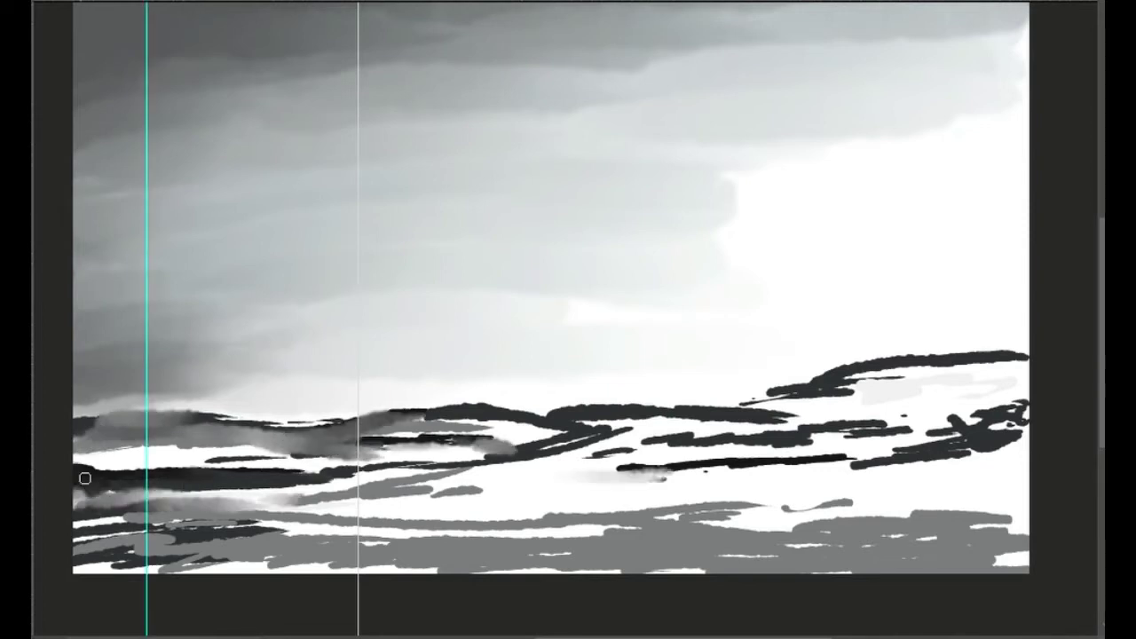
left_click_drag(85, 479, 216, 477)
left_click_drag(80, 440, 145, 431)
mouse_move(404, 463)
left_mouse_down()
mouse_move(568, 444)
mouse_move(569, 419)
left_mouse_up()
left_click_drag(334, 470, 187, 464)
mouse_move(327, 555)
left_mouse_down()
mouse_move(190, 574)
mouse_move(80, 559)
left_mouse_up()
left_click_drag(80, 531, 181, 539)
Smudge the right hill's dark ridge and marks into soft grey blends.
left_click_drag(1021, 379, 852, 383)
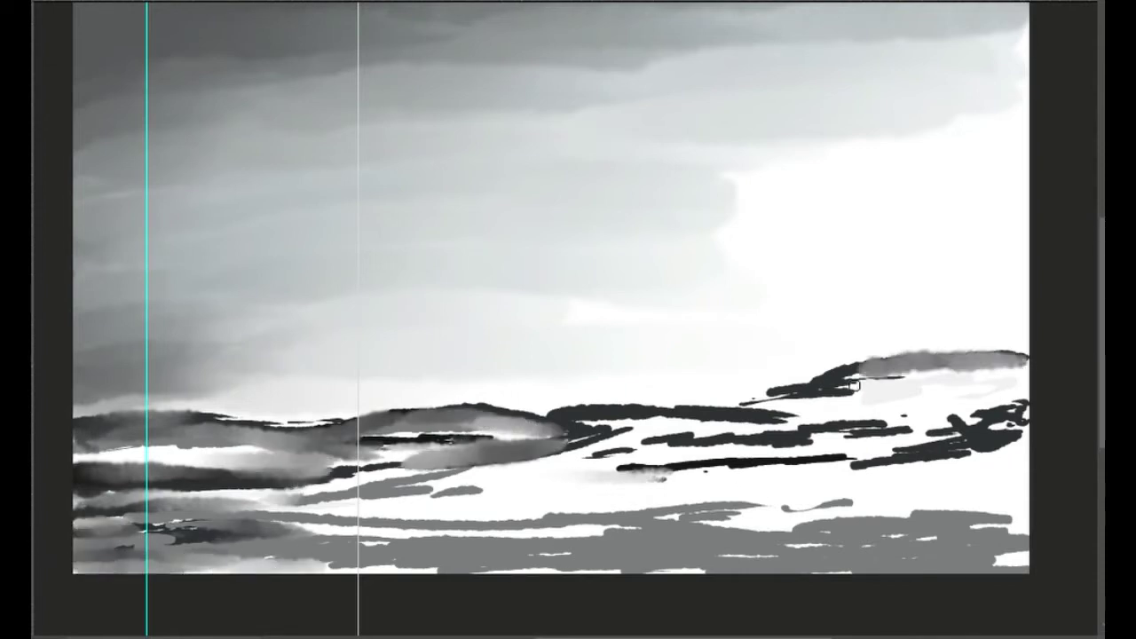
left_click_drag(1003, 444, 964, 452)
mouse_move(1026, 415)
left_mouse_down()
mouse_move(993, 450)
mouse_move(815, 454)
left_mouse_up()
left_click_drag(1021, 453, 986, 427)
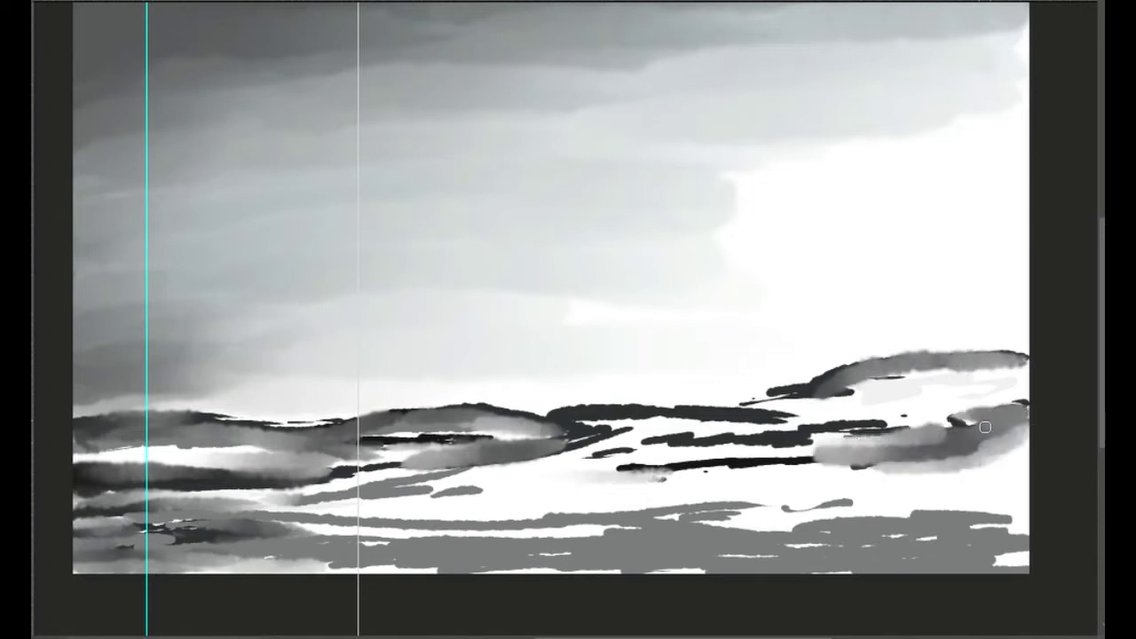
mouse_move(1005, 469)
left_mouse_down()
mouse_move(776, 477)
mouse_move(600, 455)
left_mouse_up()
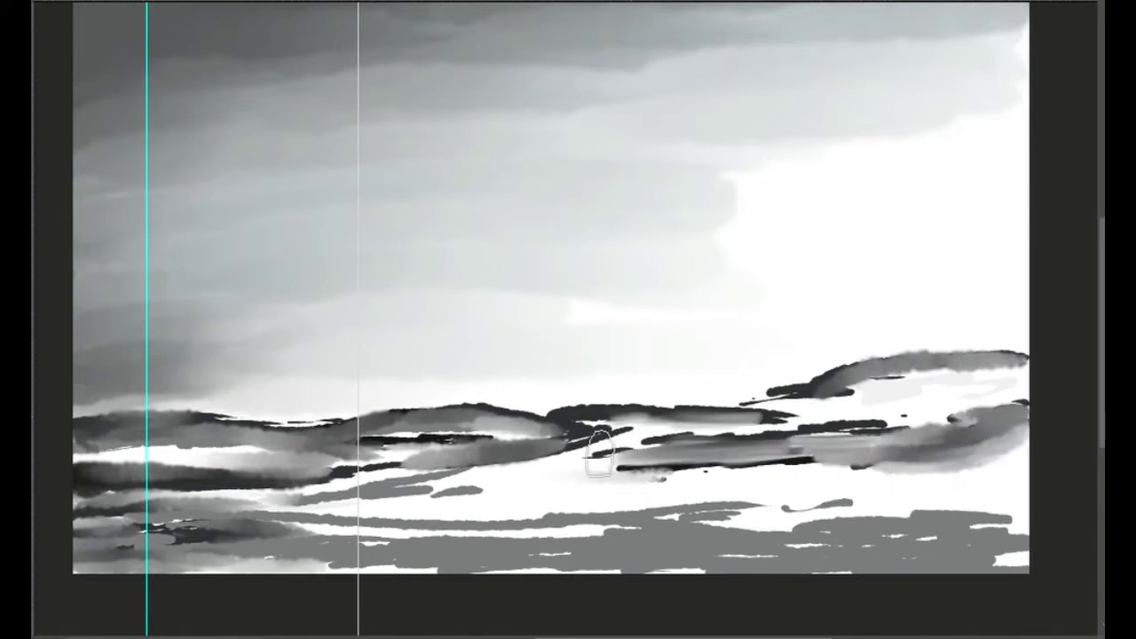
left_click_drag(835, 396, 730, 404)
mouse_move(1012, 373)
left_mouse_down()
mouse_move(823, 434)
mouse_move(979, 488)
mouse_move(566, 505)
left_mouse_up()
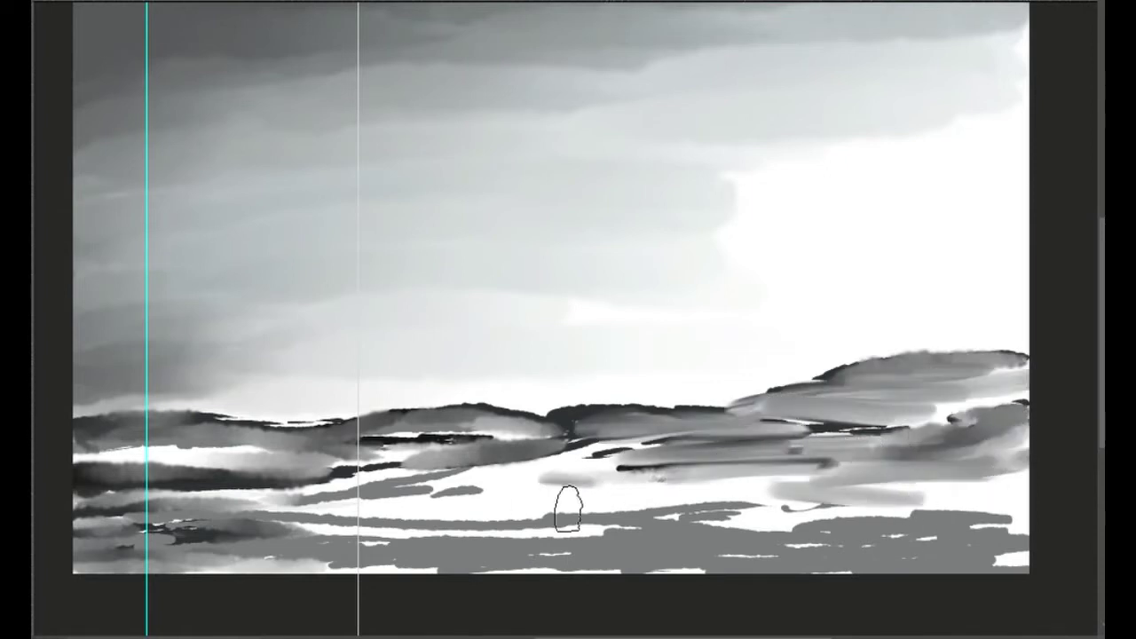
Add soft grey streaks across the mid-ground and left hills, with textured cloud-like dabs.
left_click_drag(431, 413, 648, 464)
left_click_drag(169, 418, 461, 479)
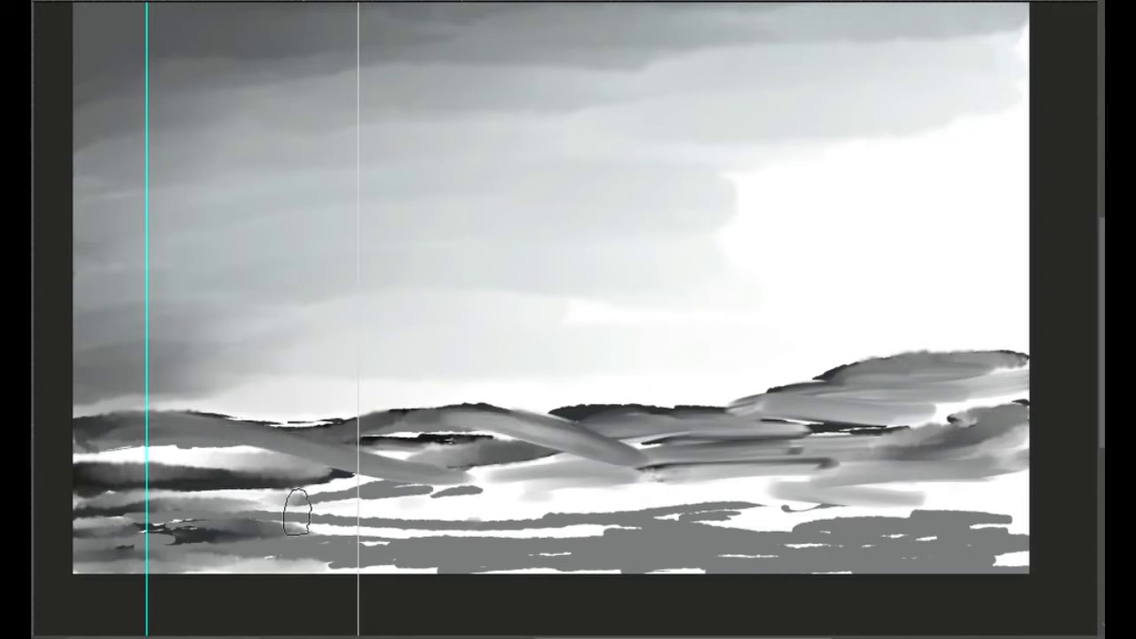
left_click_drag(399, 519, 116, 514)
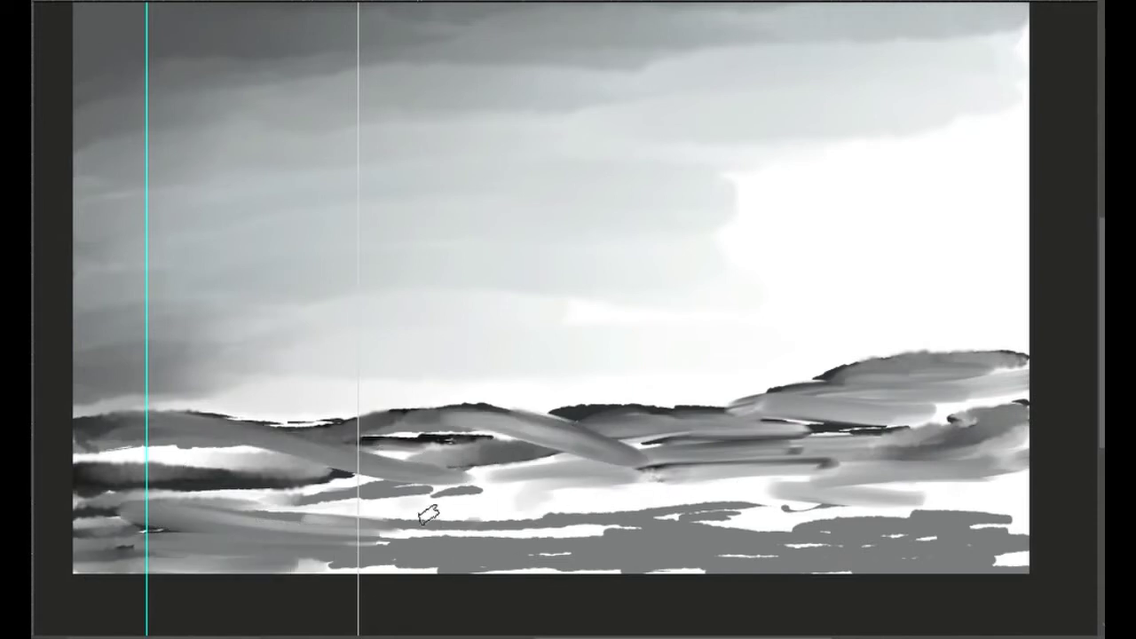
mouse_move(427, 515)
left_mouse_down()
mouse_move(264, 499)
mouse_move(190, 464)
mouse_move(533, 457)
mouse_move(409, 435)
left_mouse_up()
Dab textured grey over the central hills and foreground, then darken the left, central and right ridges.
mouse_move(524, 524)
left_mouse_down()
mouse_move(372, 526)
mouse_move(586, 515)
mouse_move(755, 533)
mouse_move(900, 494)
mouse_move(1041, 554)
mouse_move(908, 520)
mouse_move(1026, 413)
left_mouse_up()
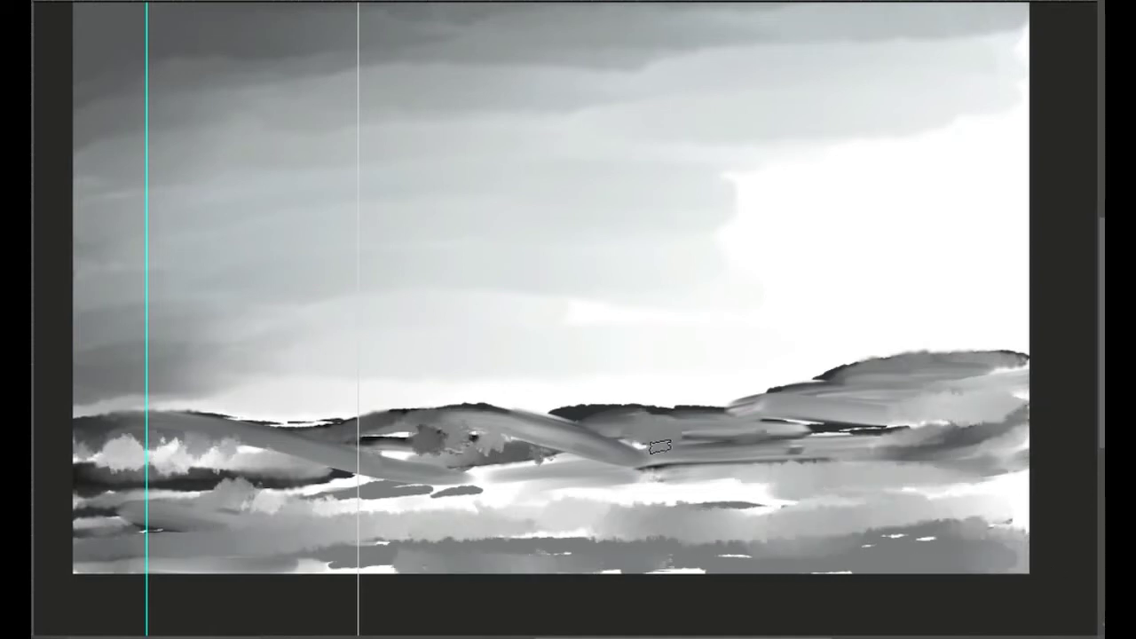
mouse_move(456, 455)
left_mouse_down()
mouse_move(484, 431)
mouse_move(355, 492)
mouse_move(498, 477)
left_mouse_up()
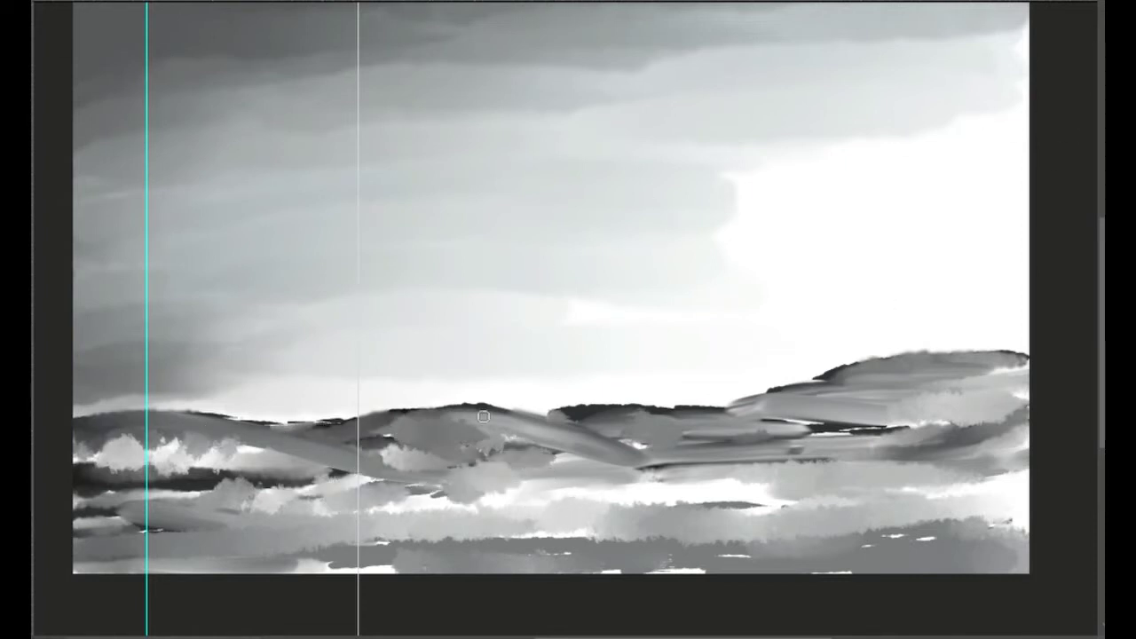
left_click_drag(483, 416, 550, 427)
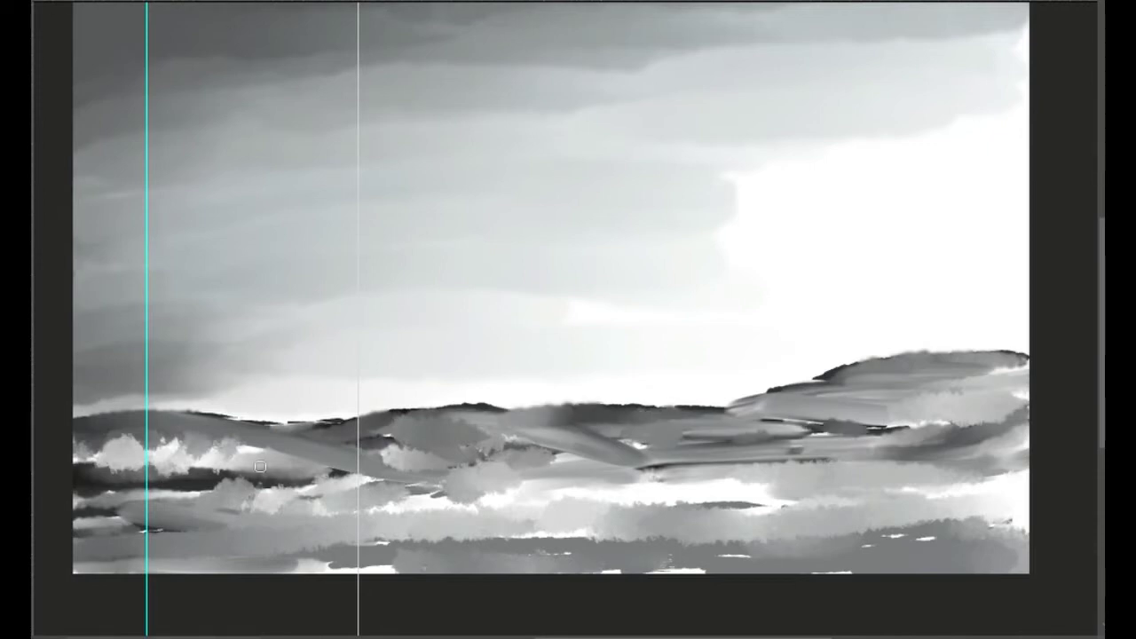
mouse_move(260, 466)
left_mouse_down()
mouse_move(98, 435)
mouse_move(316, 440)
mouse_move(483, 419)
left_mouse_up()
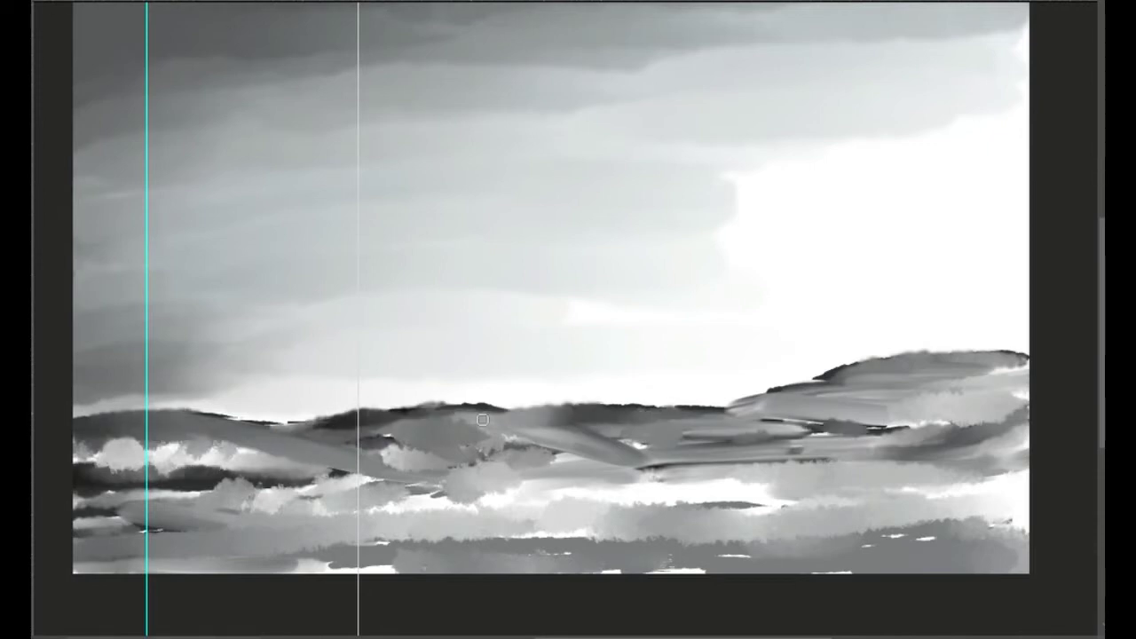
left_click_drag(612, 414, 886, 379)
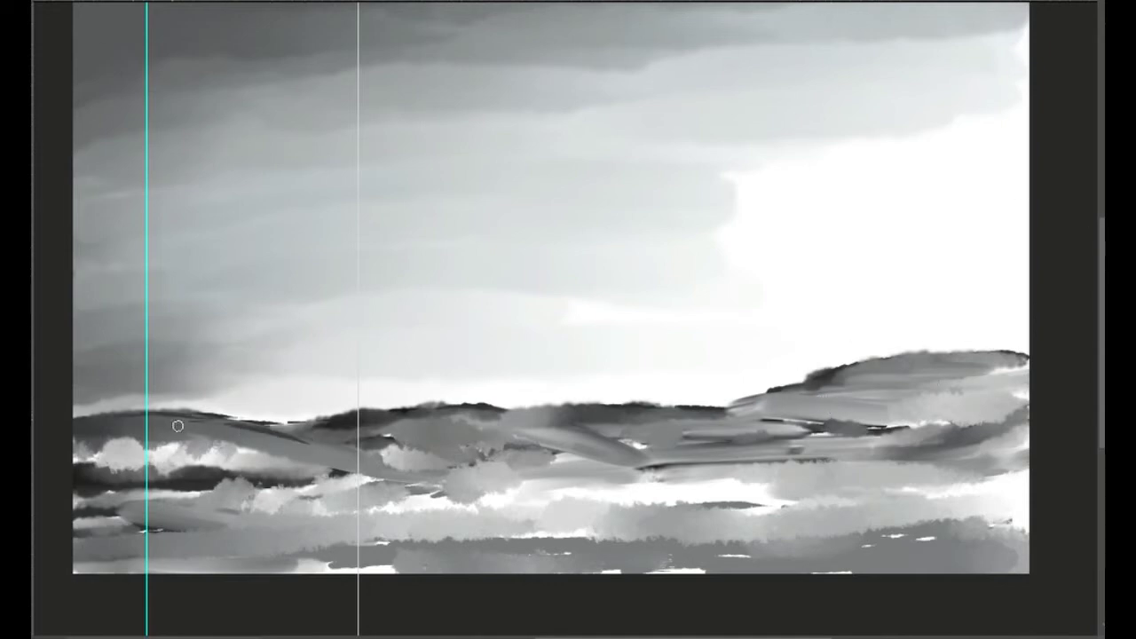
Paint dark diagonal streaks across the middle hills, lower-left band and right hills.
left_click_drag(177, 426, 364, 458)
left_click_drag(275, 417, 488, 453)
left_click_drag(462, 404, 603, 449)
mouse_move(529, 410)
left_mouse_down()
mouse_move(741, 471)
mouse_move(862, 471)
mouse_move(636, 497)
left_mouse_up()
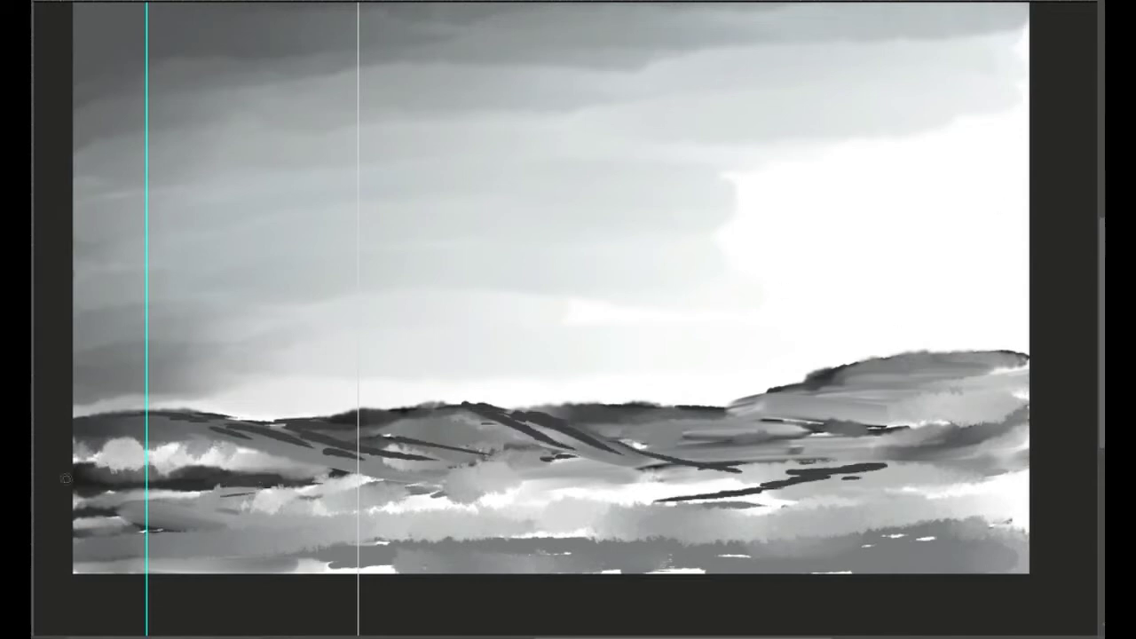
left_click_drag(82, 493, 315, 484)
mouse_move(781, 475)
left_mouse_down()
mouse_move(932, 484)
mouse_move(586, 515)
left_mouse_up()
left_click_drag(311, 422, 497, 408)
Darken the ridge line, right hills, middle band and bottom foreground with dark strokes.
left_click_drag(524, 419, 657, 442)
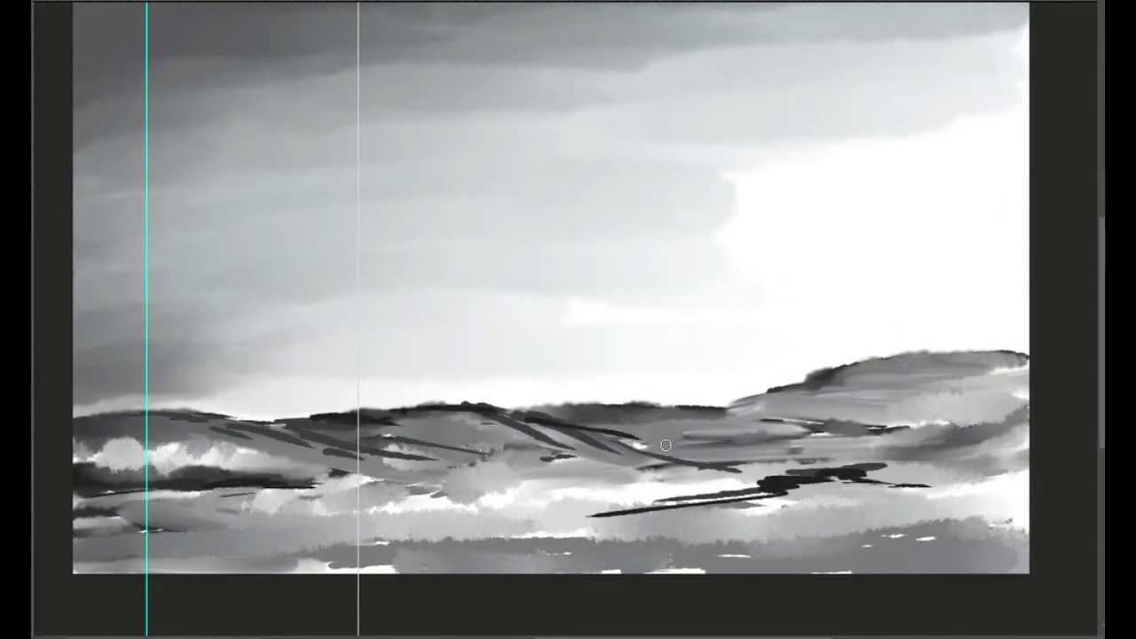
left_click_drag(565, 414, 780, 407)
left_click_drag(866, 417, 977, 415)
left_click_drag(786, 428, 941, 434)
left_click_drag(613, 444, 799, 435)
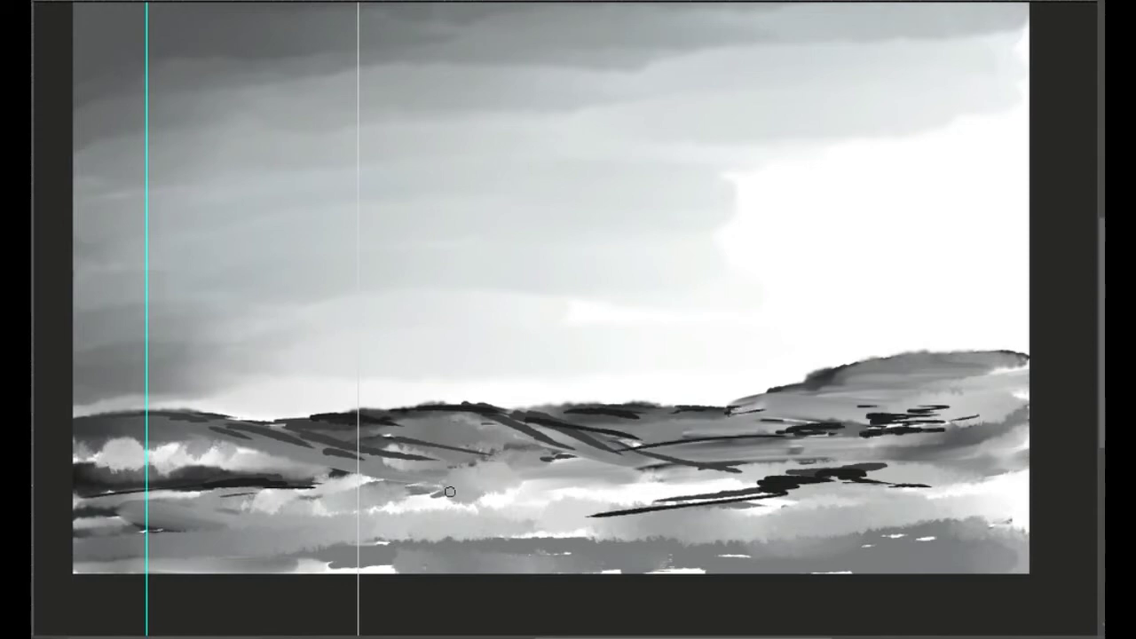
left_click_drag(493, 543, 772, 542)
left_click_drag(444, 565, 575, 555)
left_click_drag(231, 568, 351, 559)
left_click_drag(444, 565, 113, 570)
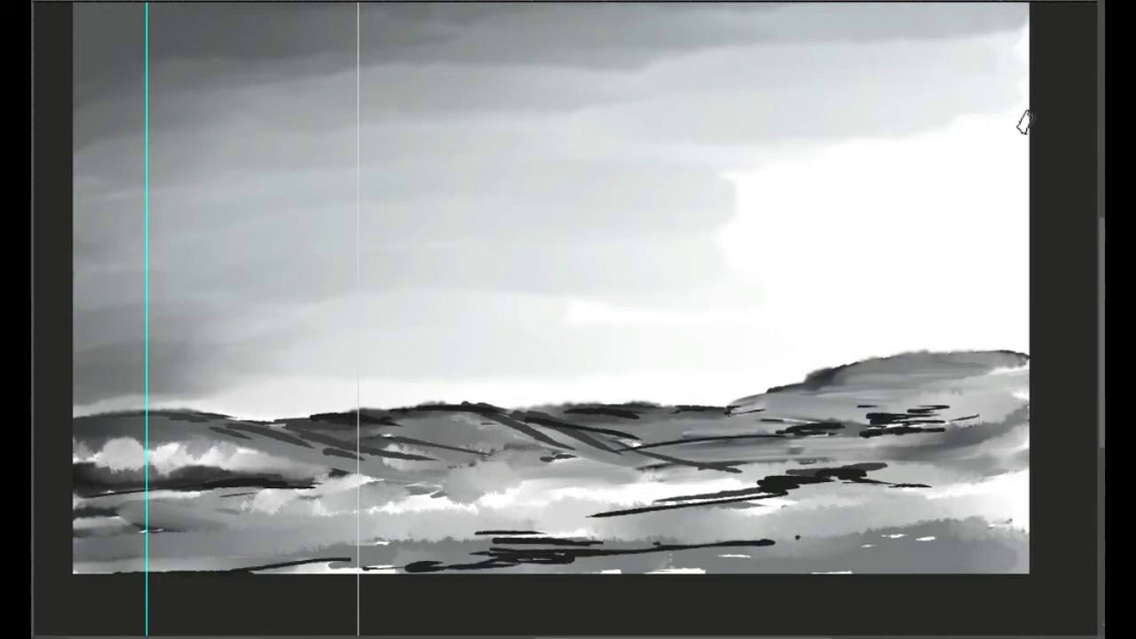
Smudge the dark foreground, middle-band and right-hill streaks into grey.
mouse_move(356, 564)
left_mouse_down()
mouse_move(549, 568)
mouse_move(714, 542)
left_mouse_up()
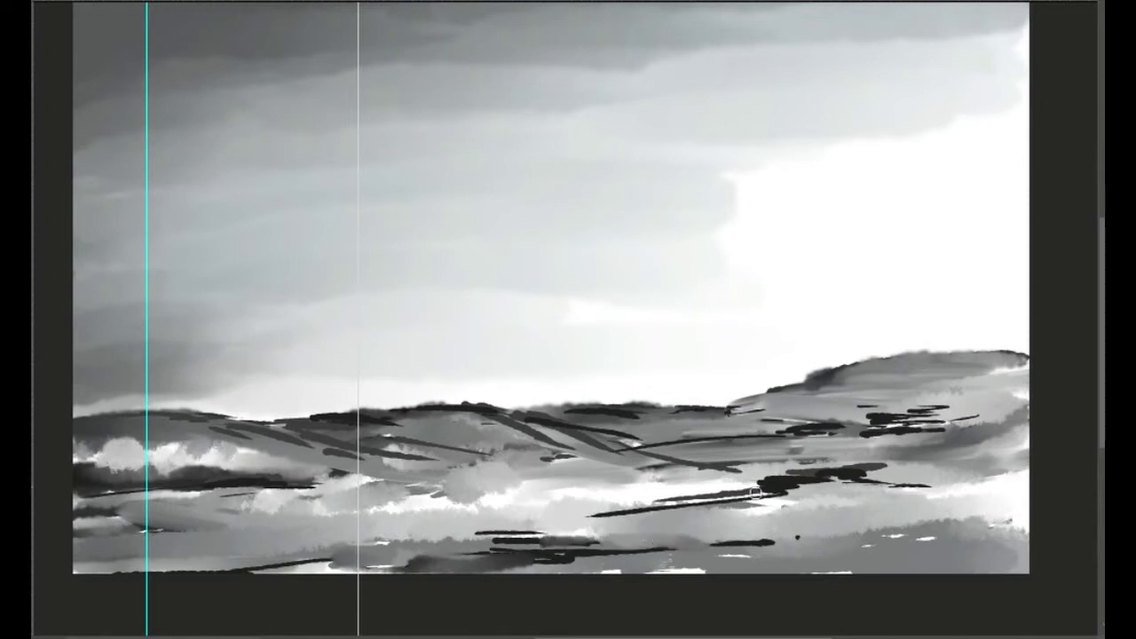
left_click_drag(648, 497, 767, 479)
left_click_drag(858, 488, 977, 466)
mouse_move(976, 413)
left_mouse_down()
mouse_move(764, 433)
mouse_move(623, 431)
left_mouse_up()
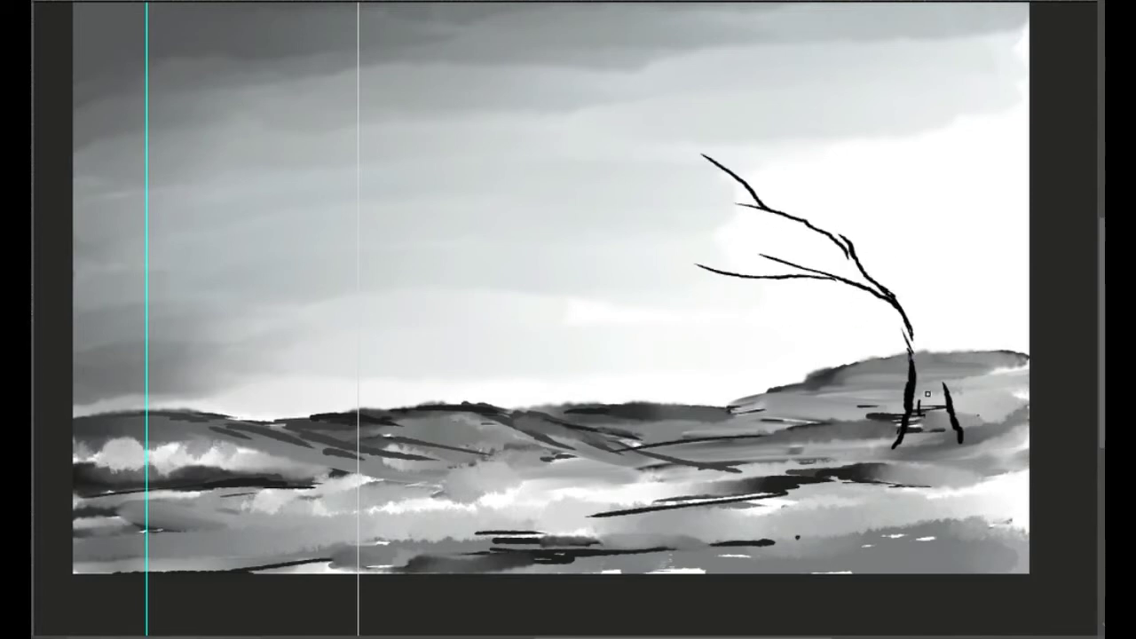
Fill the tree trunk solid black and thicken it with branches rising from the top.
mouse_move(928, 394)
left_mouse_down()
mouse_move(922, 372)
mouse_move(914, 426)
mouse_move(970, 442)
left_mouse_up()
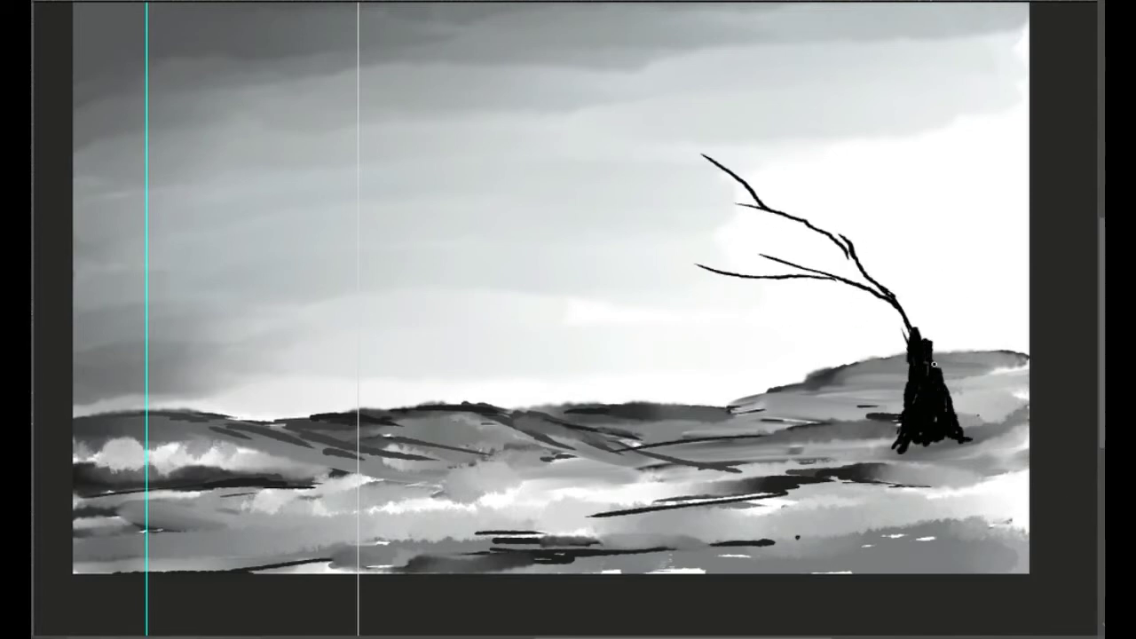
left_click_drag(953, 387, 967, 252)
mouse_move(954, 307)
left_mouse_down()
mouse_move(924, 315)
mouse_move(919, 328)
mouse_move(992, 242)
left_mouse_up()
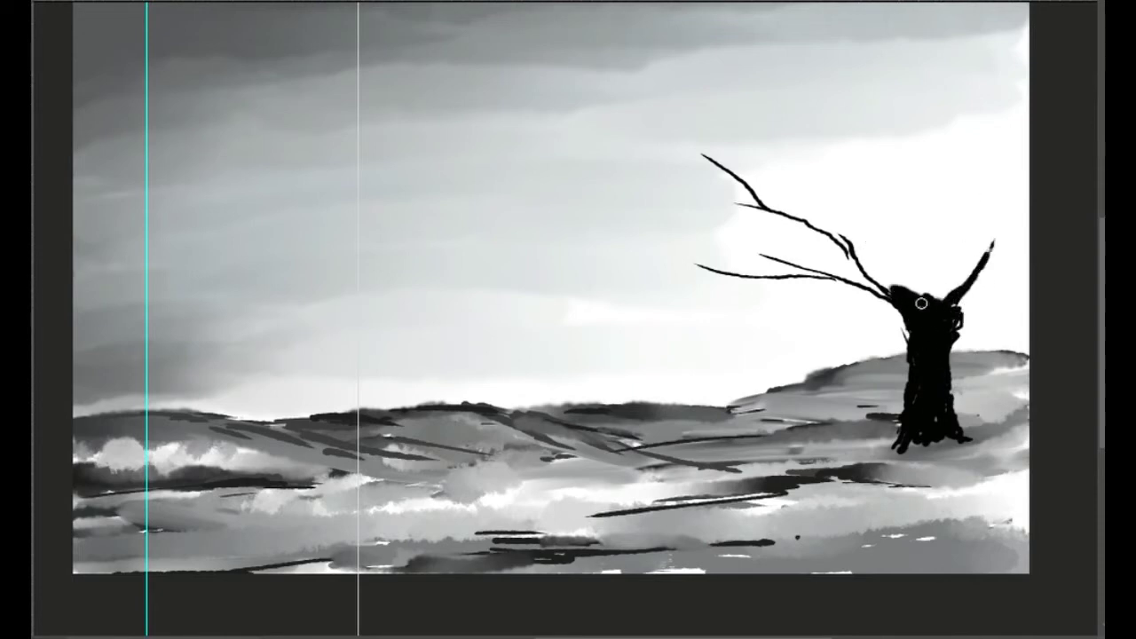
mouse_move(922, 303)
left_mouse_down()
mouse_move(824, 141)
mouse_move(865, 213)
mouse_move(854, 91)
left_mouse_up()
left_click_drag(939, 265, 983, 87)
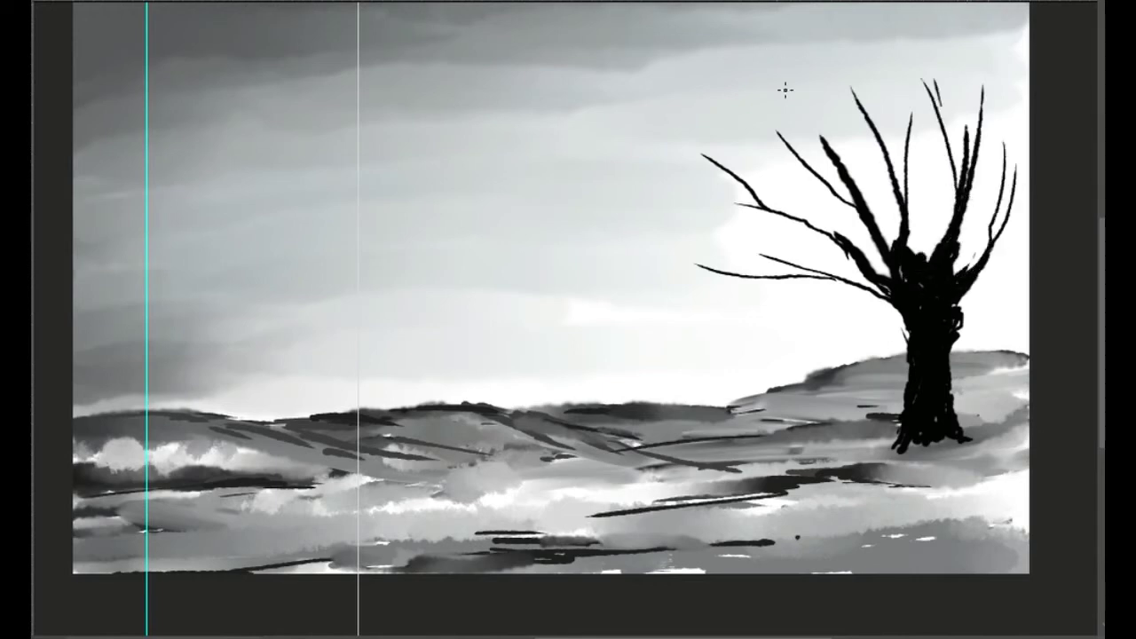
Paint tall black branches through the upper crown, including one reaching up-left.
left_click_drag(914, 257, 958, 60)
left_click_drag(943, 222, 980, 46)
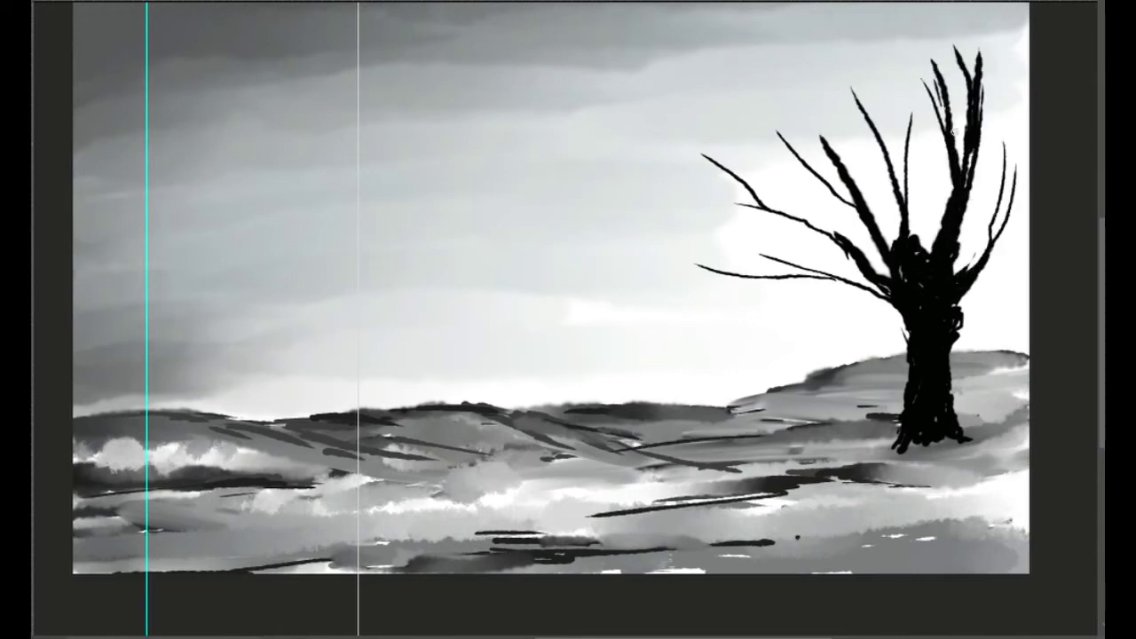
left_click_drag(948, 124, 869, 23)
left_click_drag(976, 133, 1021, 25)
left_click_drag(920, 227, 897, 94)
left_click_drag(892, 249, 828, 27)
left_click_drag(935, 249, 927, 123)
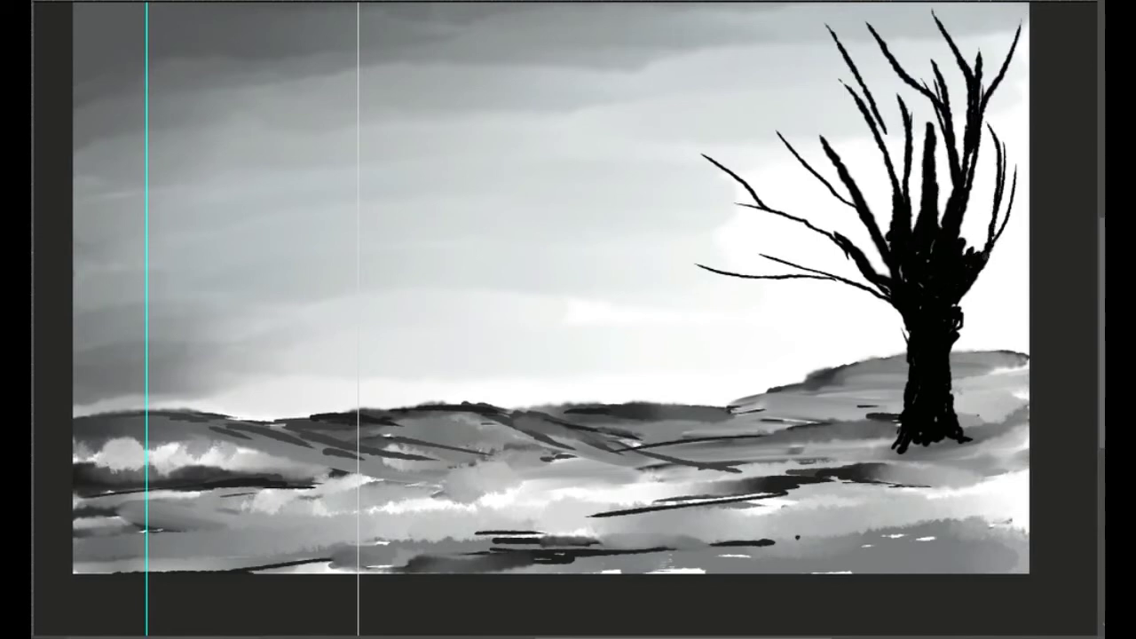
Paint long wind-swept branches reaching left and thin twigs on the upper-left crown.
left_click_drag(814, 233, 597, 141)
left_click_drag(792, 188, 608, 85)
left_click_drag(724, 197, 540, 172)
left_click_drag(854, 280, 657, 195)
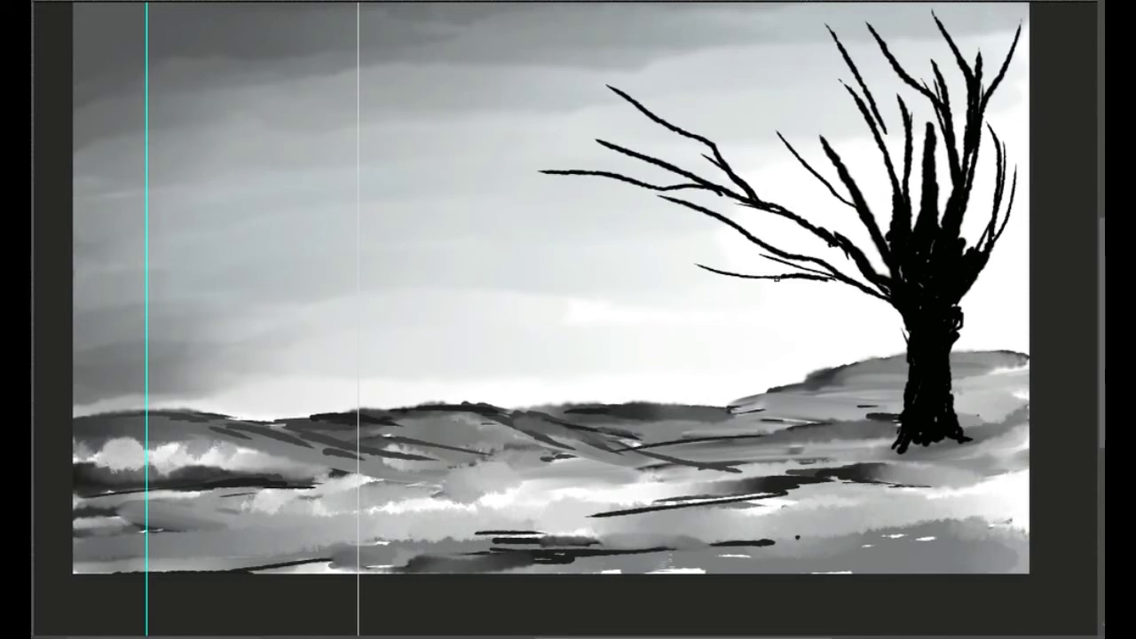
left_click_drag(789, 281, 536, 240)
left_click_drag(857, 213, 715, 53)
left_click_drag(796, 142, 750, 25)
left_click_drag(763, 117, 572, 20)
left_click_drag(657, 70, 537, 46)
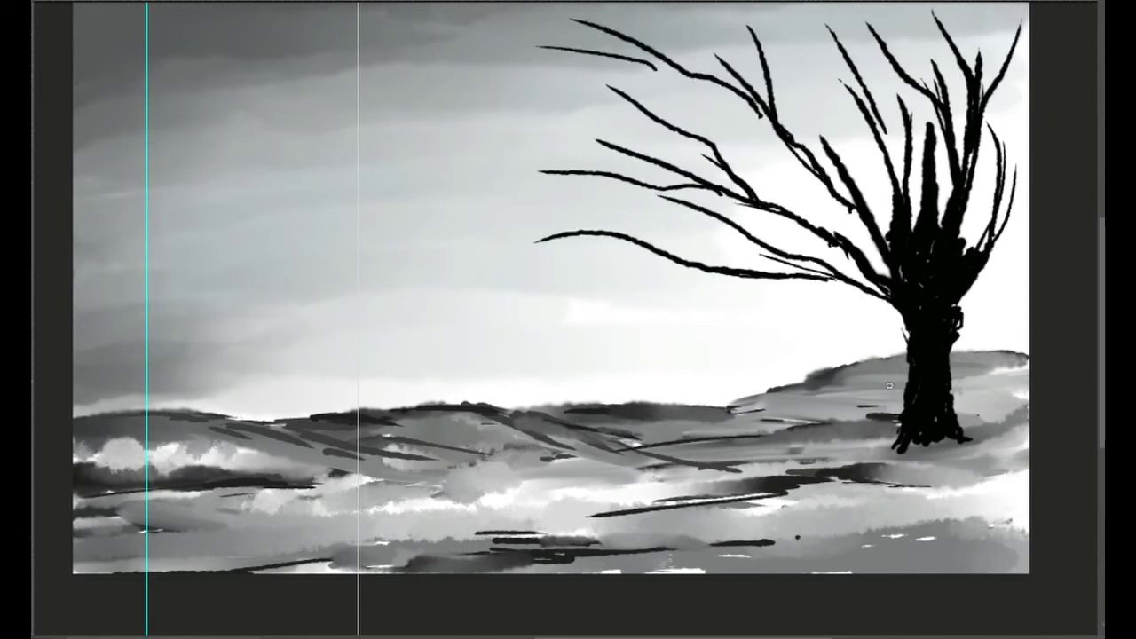
Paint roots and ground strokes at the trunk base, then dab the first blue foliage on the left branches.
mouse_move(888, 406)
left_mouse_down()
mouse_move(753, 416)
mouse_move(886, 412)
left_mouse_up()
left_click_drag(905, 355, 757, 377)
left_click_drag(898, 391, 849, 453)
mouse_move(923, 426)
left_mouse_down()
mouse_move(971, 441)
mouse_move(755, 460)
left_mouse_up()
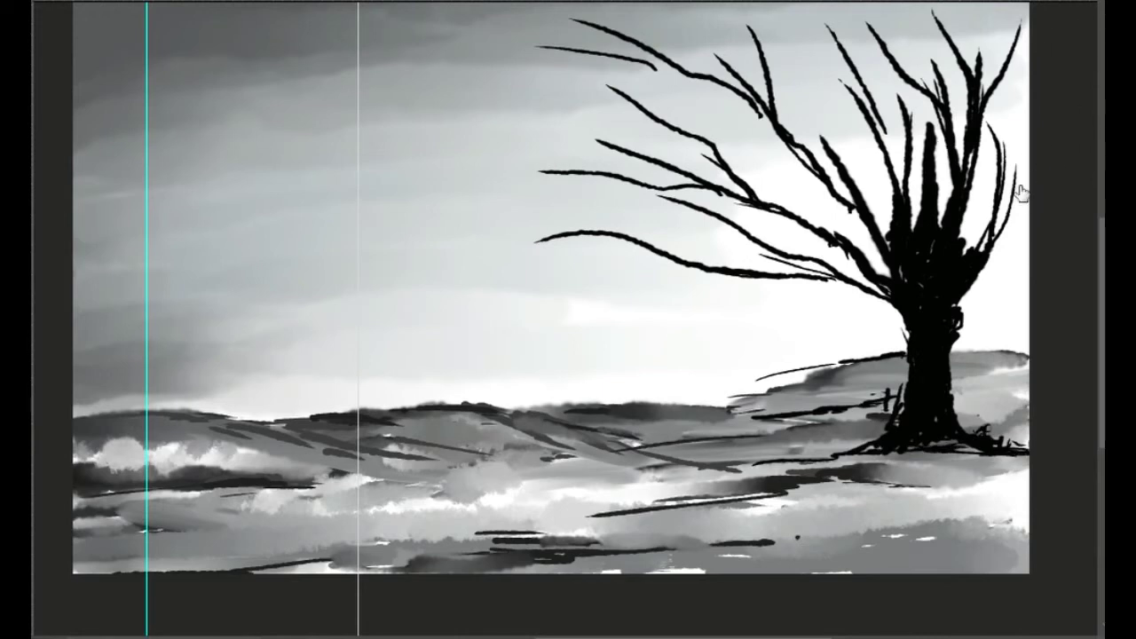
mouse_move(777, 204)
left_mouse_down()
mouse_move(684, 200)
mouse_move(586, 222)
mouse_move(724, 213)
mouse_move(541, 67)
mouse_move(799, 204)
mouse_move(1012, 115)
mouse_move(1016, 191)
mouse_move(790, 231)
mouse_move(1053, 178)
mouse_move(550, 204)
mouse_move(728, 310)
mouse_move(879, 190)
mouse_move(577, 205)
mouse_move(871, 142)
left_mouse_up()
Spread blue foliage dabs across the canopy and lower crown near the trunk.
left_click_drag(857, 80, 968, 239)
left_click_drag(999, 115, 569, 160)
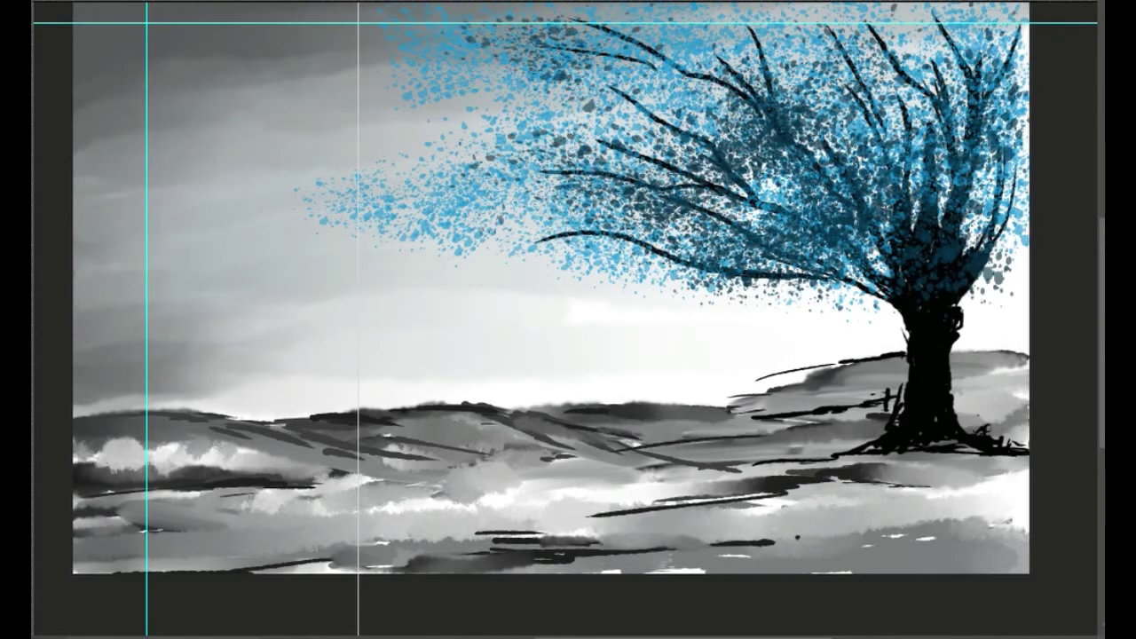
mouse_move(1026, 217)
left_mouse_down()
mouse_move(737, 165)
mouse_move(1079, 151)
mouse_move(662, 329)
mouse_move(462, 204)
left_mouse_up()
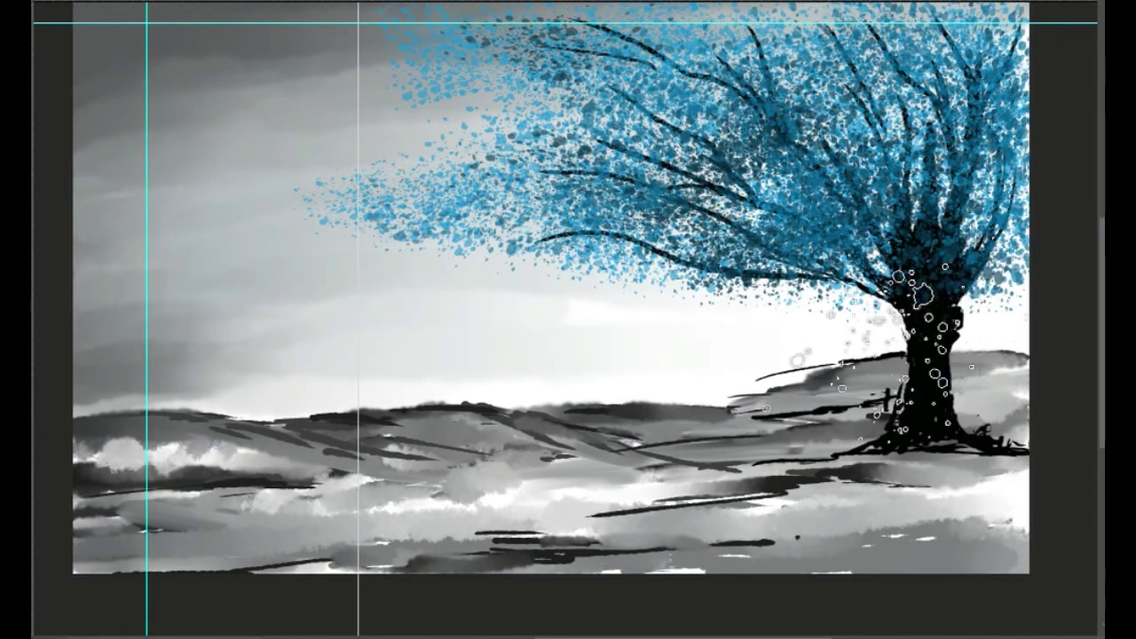
mouse_move(926, 329)
left_mouse_down()
mouse_move(777, 351)
mouse_move(665, 258)
left_mouse_up()
left_click_drag(666, 257, 932, 285)
Layer dark navy dabs through the middle, right, left and top of the canopy.
mouse_move(1013, 258)
left_mouse_down()
mouse_move(781, 178)
mouse_move(666, 79)
left_mouse_up()
left_click_drag(844, 45, 976, 293)
left_click_drag(702, 204, 511, 62)
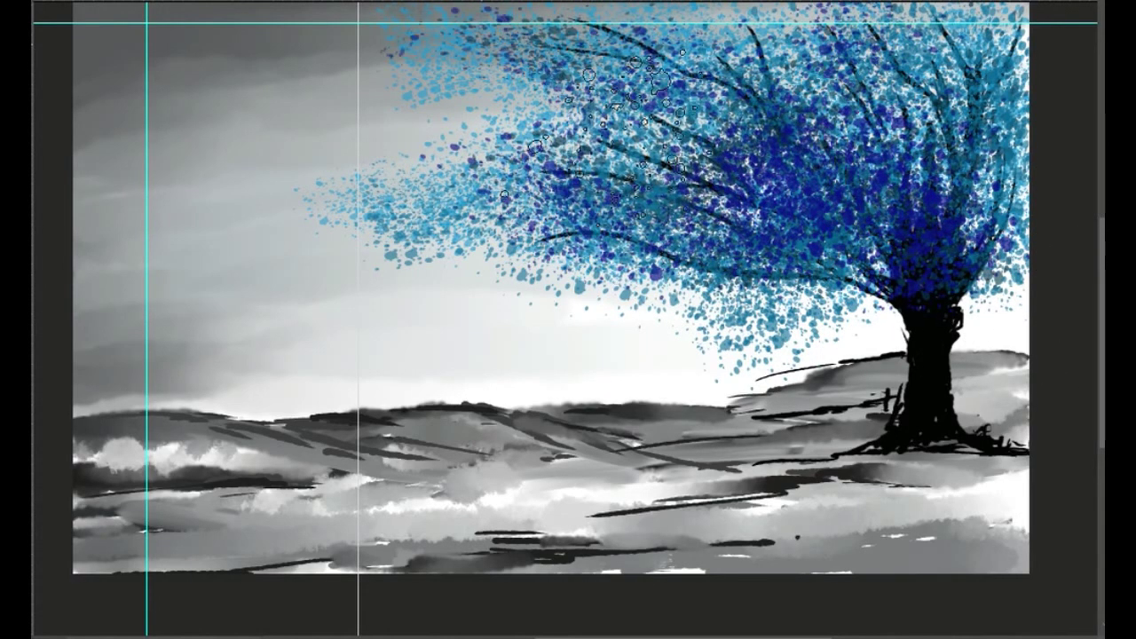
left_click_drag(692, 40, 875, 40)
left_click_drag(977, 293, 781, 196)
Brighten the canopy with scattered light cyan speckles, upper and lower.
left_click_drag(942, 124, 799, 54)
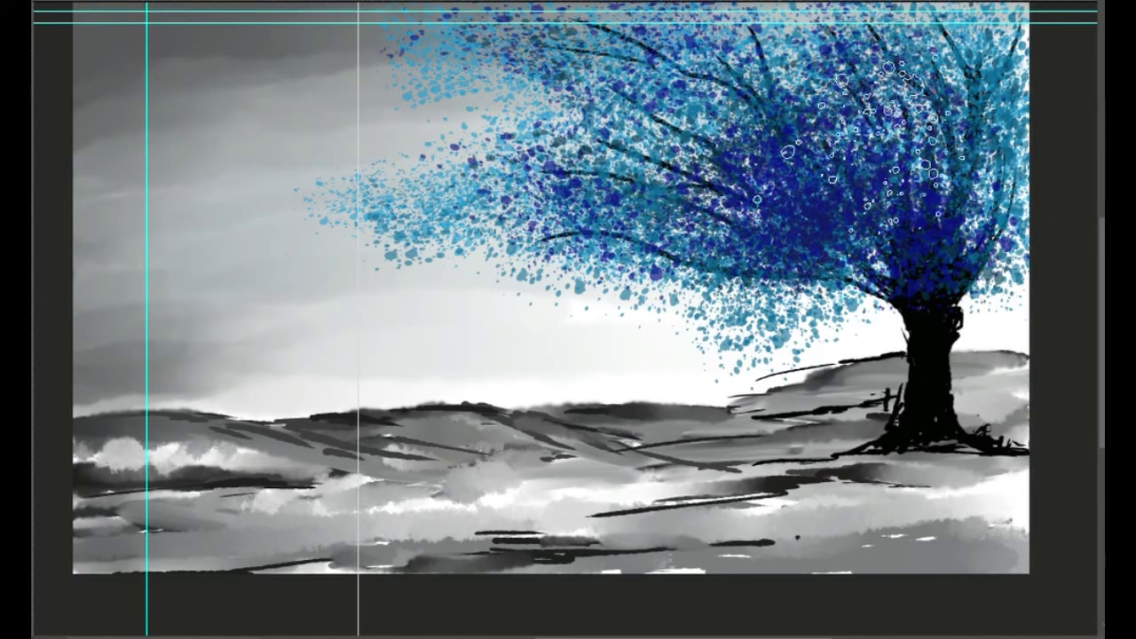
left_click_drag(773, 178, 621, 204)
mouse_move(586, 311)
left_mouse_down()
mouse_move(479, 187)
mouse_move(408, 53)
left_mouse_up()
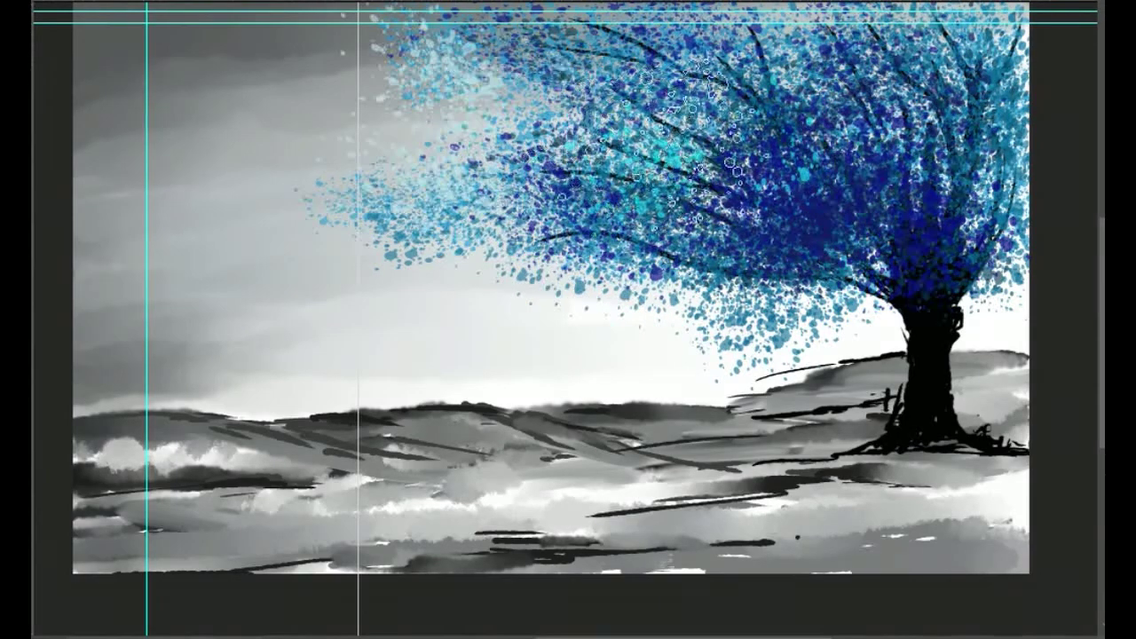
left_click_drag(533, 53, 675, 293)
left_click_drag(675, 355, 843, 222)
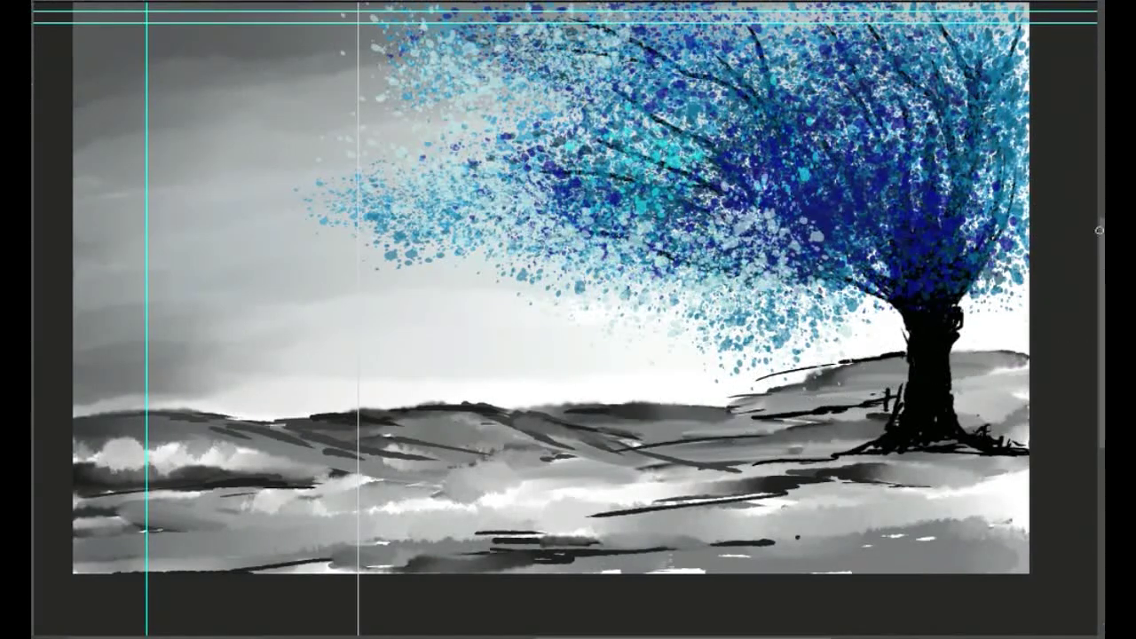
left_click_drag(634, 68, 622, 84)
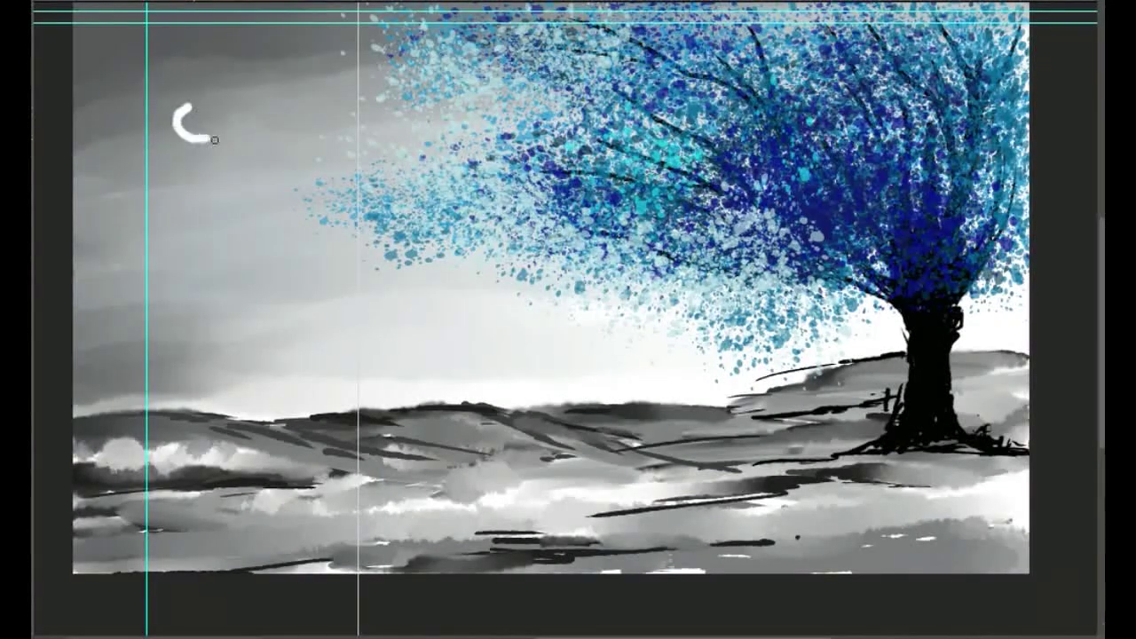
Paint a pale moon disc in the upper-left sky, redoing it once, and highlight two hill spots.
left_click_drag(214, 139, 194, 122)
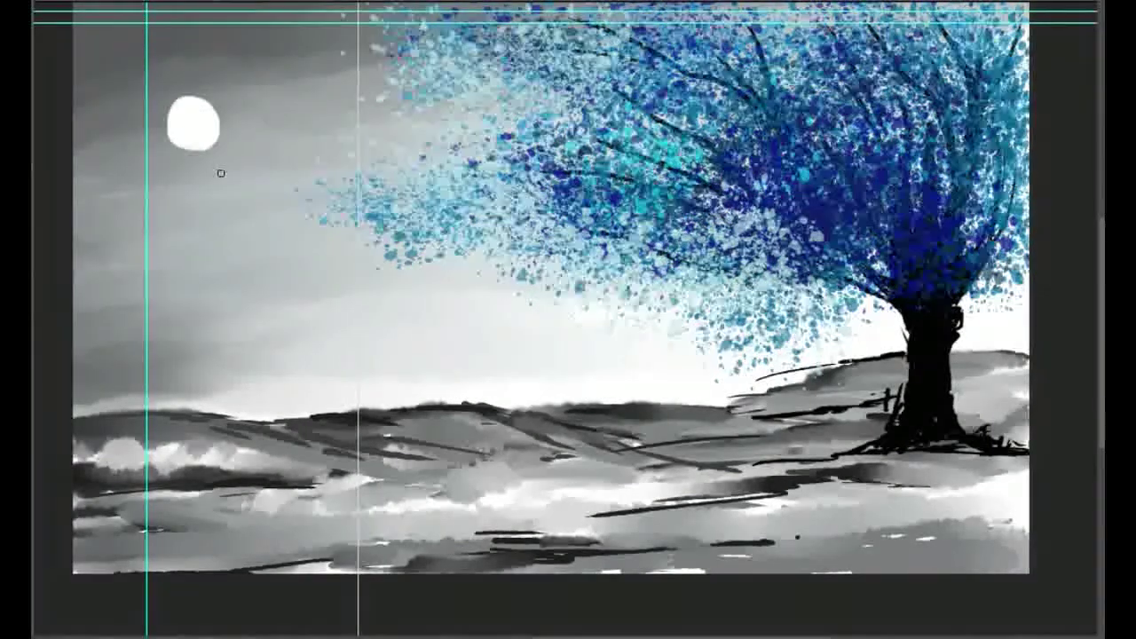
key("ctrl+z")
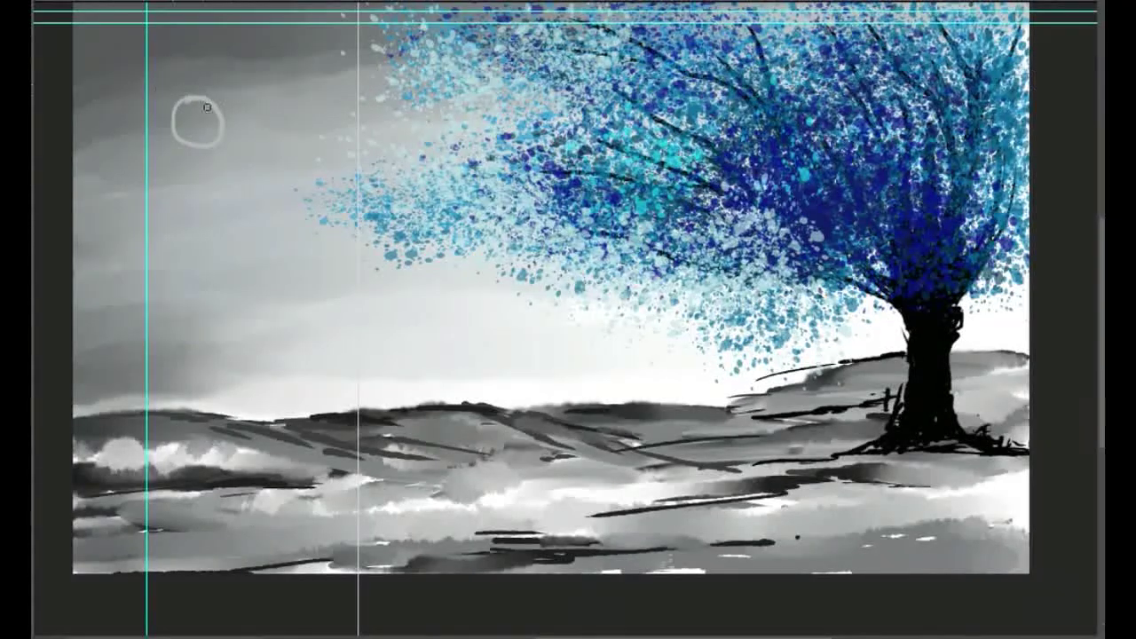
left_click_drag(180, 117, 209, 95)
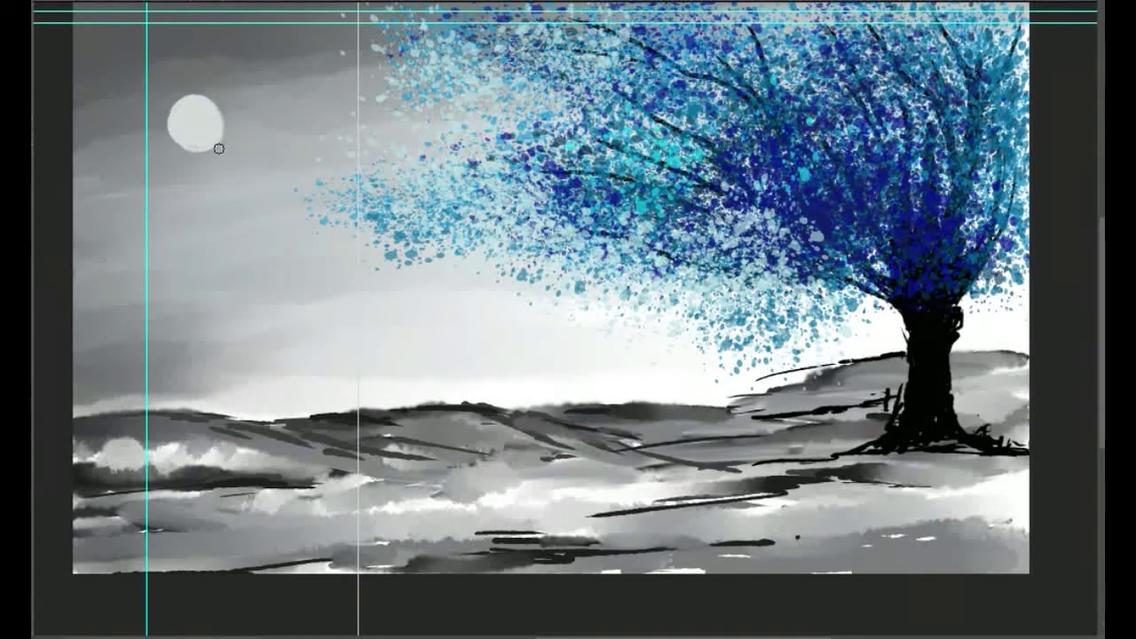
left_click_drag(218, 148, 179, 139)
left_click_drag(444, 444, 515, 440)
left_click_drag(754, 392, 833, 380)
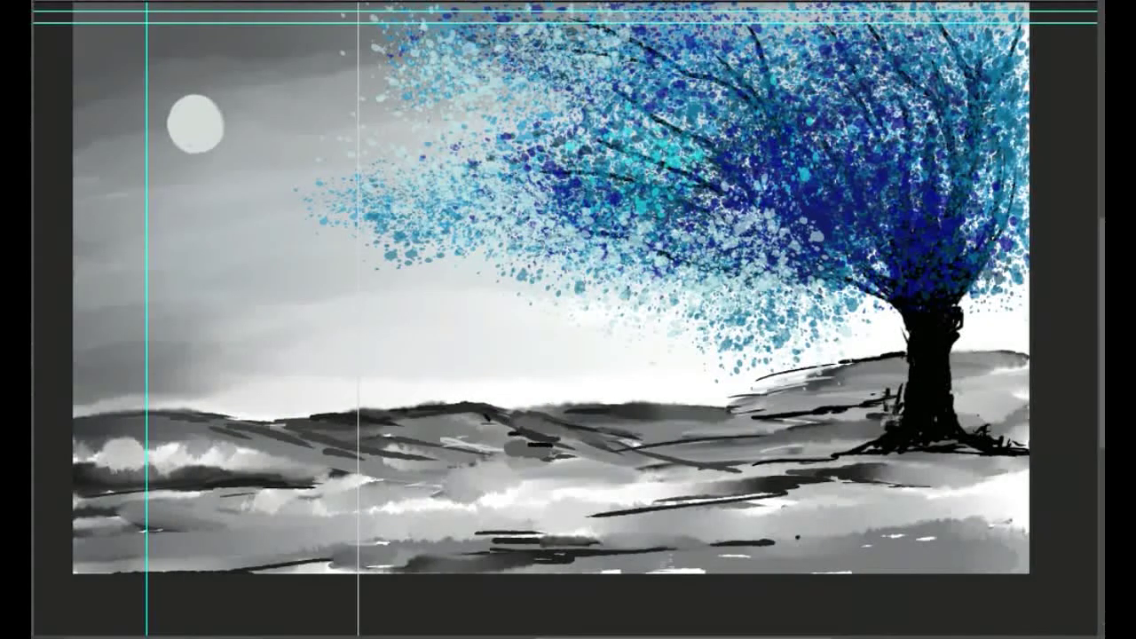
Add a dark dab to the foliage and paint dark reed stalks on the central and left hills.
left_click(916, 138)
left_click_drag(456, 378, 458, 413)
left_click_drag(487, 364, 486, 416)
left_click_drag(437, 421, 492, 417)
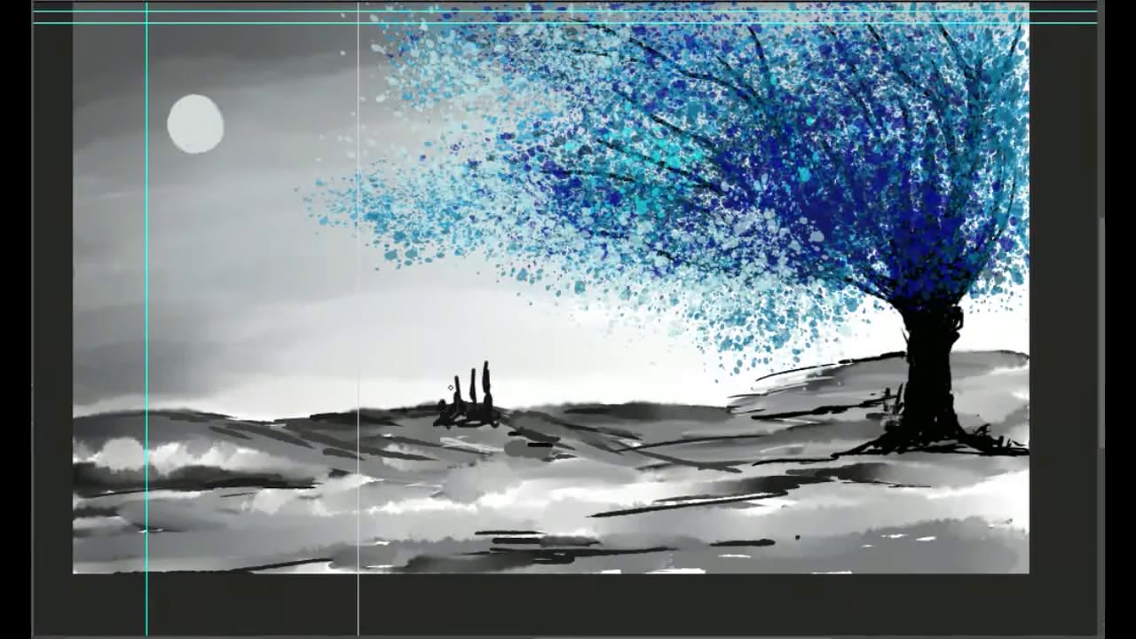
mouse_move(469, 359)
left_mouse_down()
mouse_move(471, 409)
mouse_move(329, 428)
left_mouse_up()
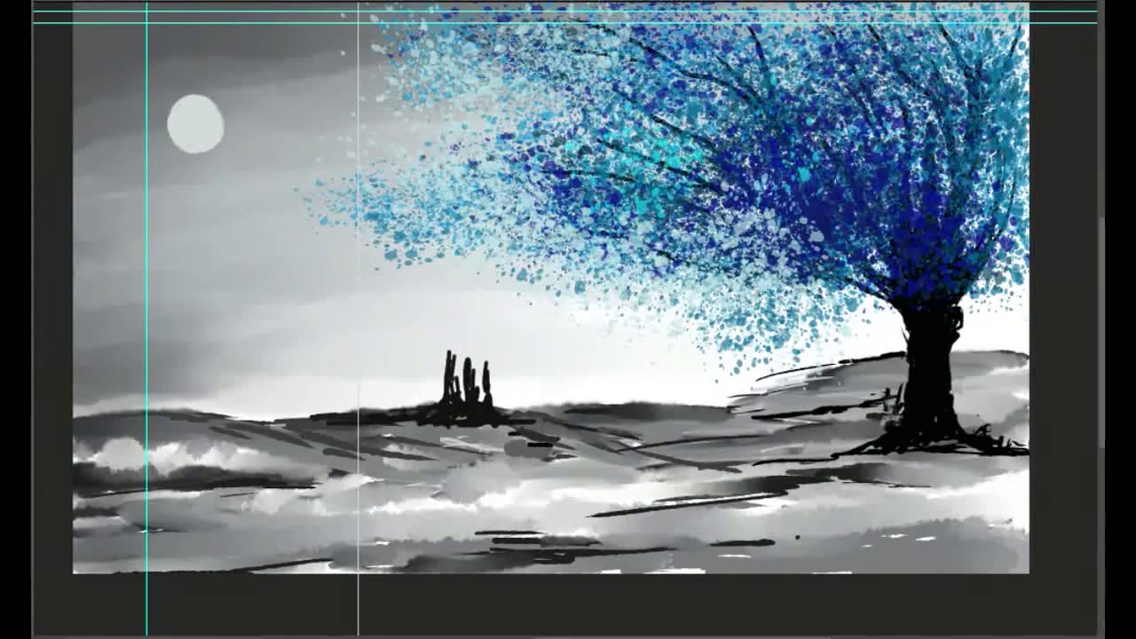
mouse_move(319, 380)
left_mouse_down()
mouse_move(321, 417)
mouse_move(342, 412)
left_mouse_up()
left_click_drag(320, 416, 257, 423)
left_click_drag(444, 342, 435, 401)
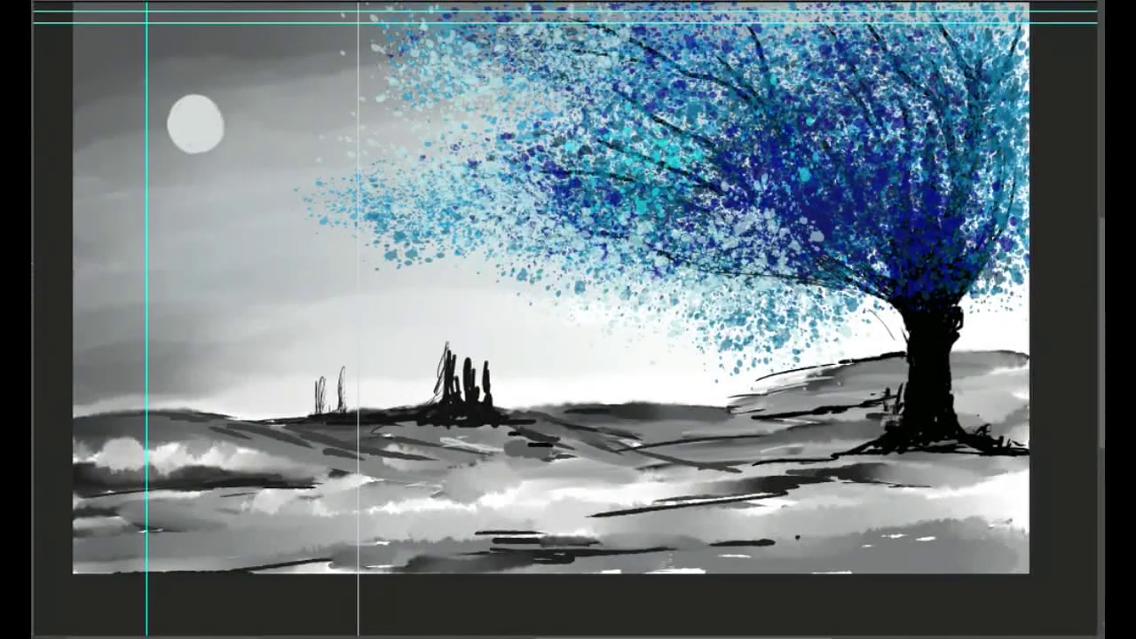
Add fine branch strokes by the trunk, darken the ground beneath it, and paint more grass clumps.
left_click_drag(799, 215, 869, 291)
left_click_drag(880, 435, 760, 460)
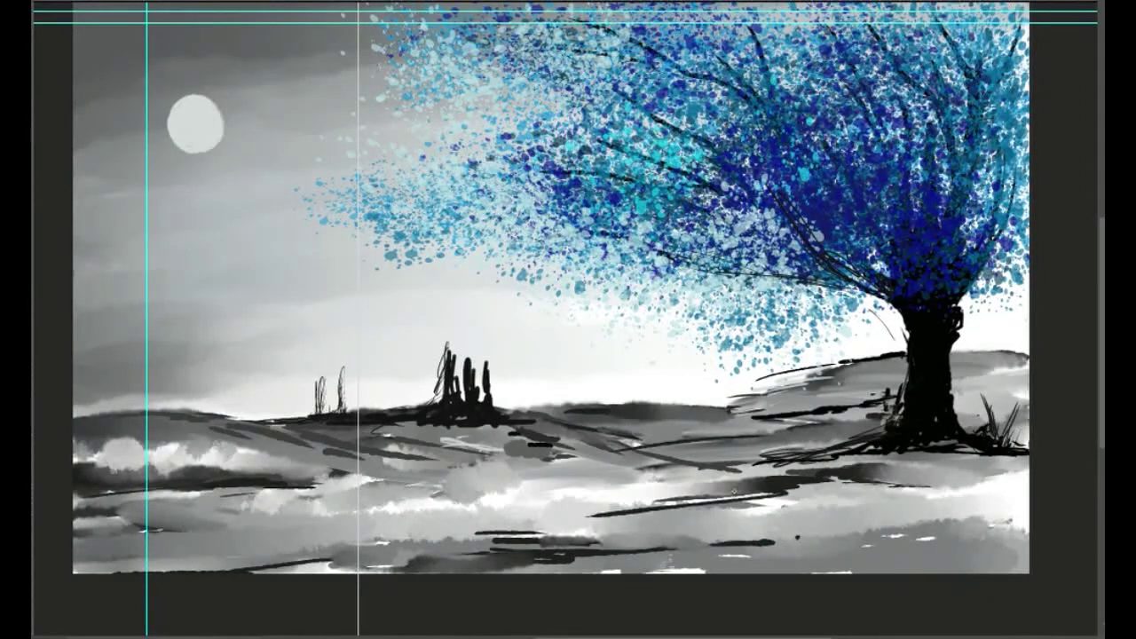
left_click_drag(401, 368, 424, 401)
left_click_drag(508, 373, 490, 401)
mouse_move(161, 413)
left_mouse_down()
mouse_move(156, 480)
mouse_move(139, 483)
left_mouse_up()
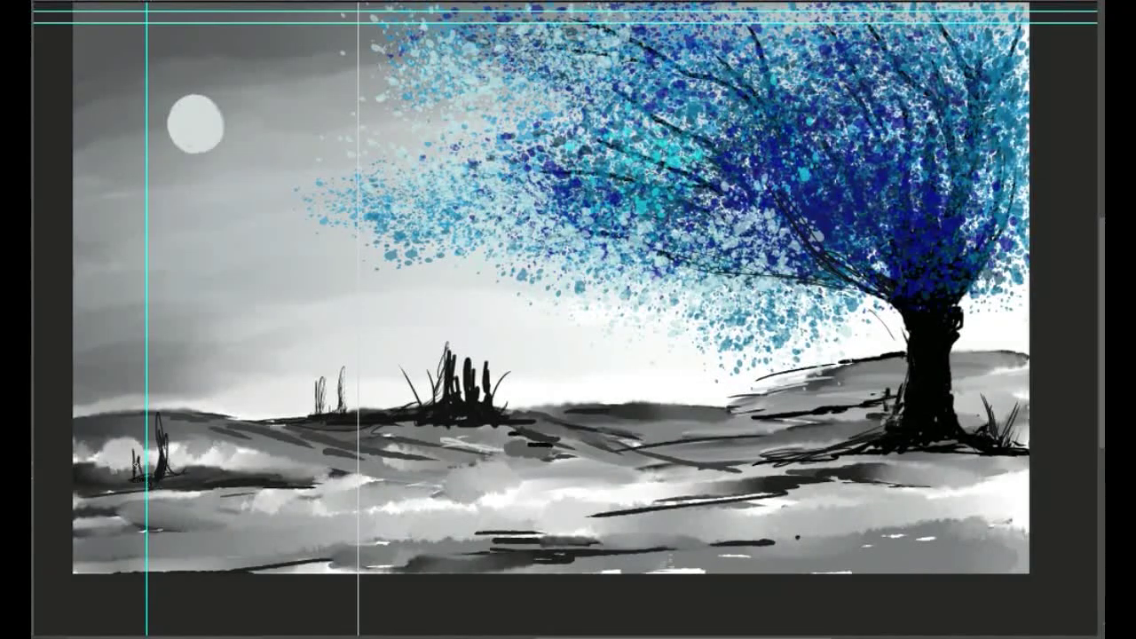
Paint long horizontal dark ground strokes along the bottom and beneath the tree.
left_click_drag(502, 529, 378, 543)
left_click_drag(470, 549, 222, 570)
left_click_drag(779, 554, 550, 579)
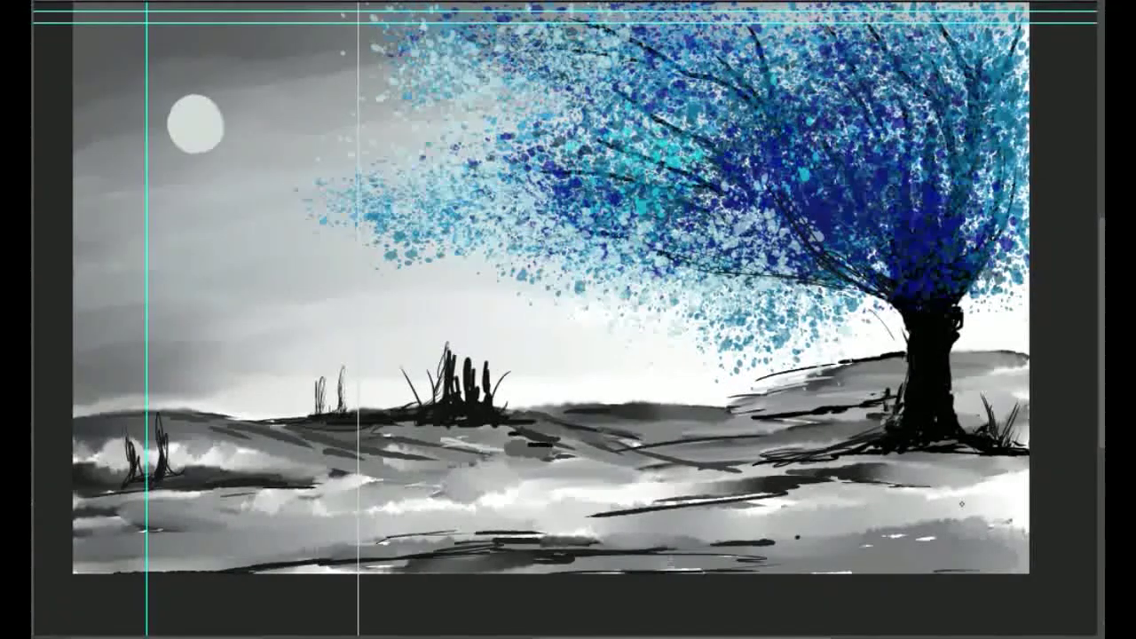
left_click_drag(1028, 478, 751, 496)
left_click_drag(998, 463, 648, 501)
mouse_move(1028, 476)
left_mouse_down()
mouse_move(975, 483)
mouse_move(808, 466)
left_mouse_up()
Stipple dark texture across the lower-left ground and around the tree base.
left_click_drag(896, 462, 732, 487)
left_click_drag(355, 551, 80, 562)
left_click_drag(470, 533, 98, 543)
left_click_drag(408, 519, 85, 511)
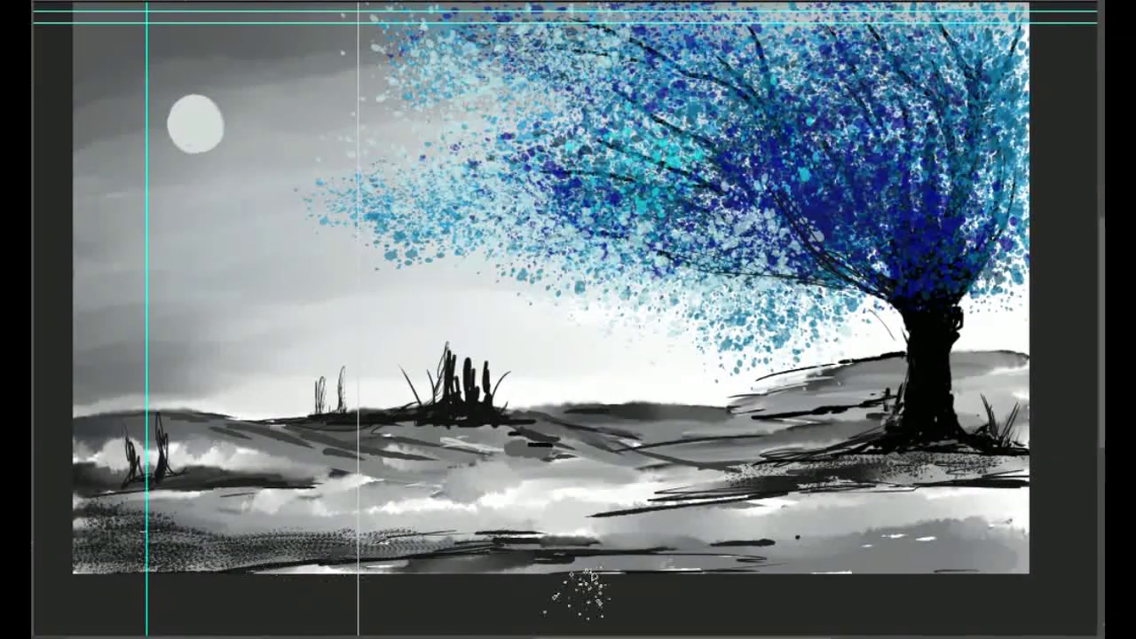
left_click_drag(888, 543, 763, 547)
left_click_drag(888, 462, 778, 488)
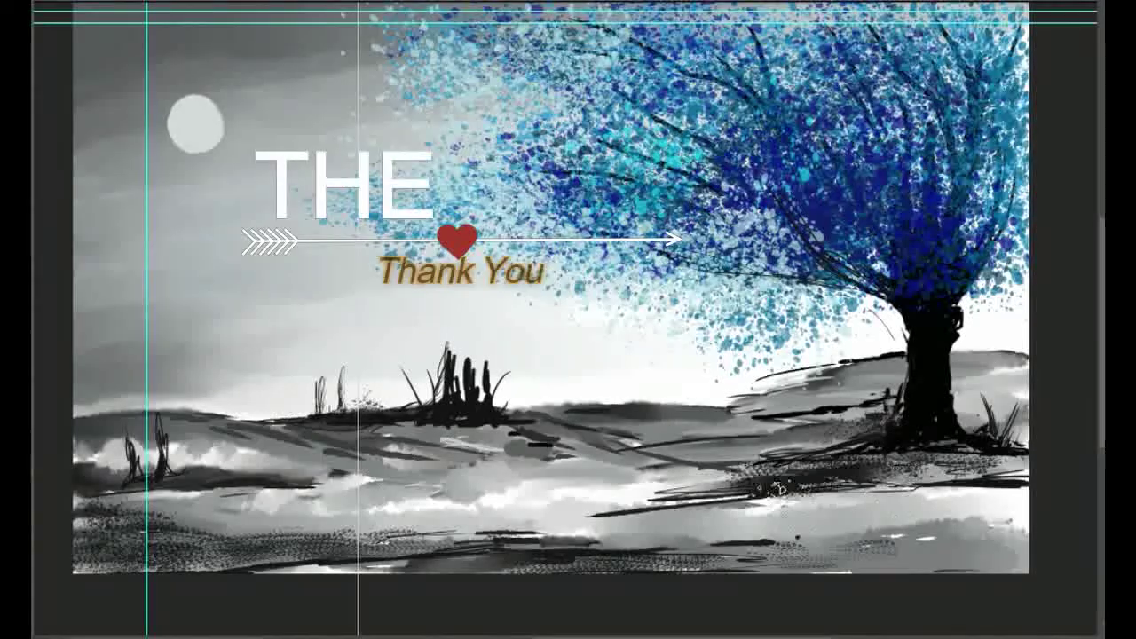